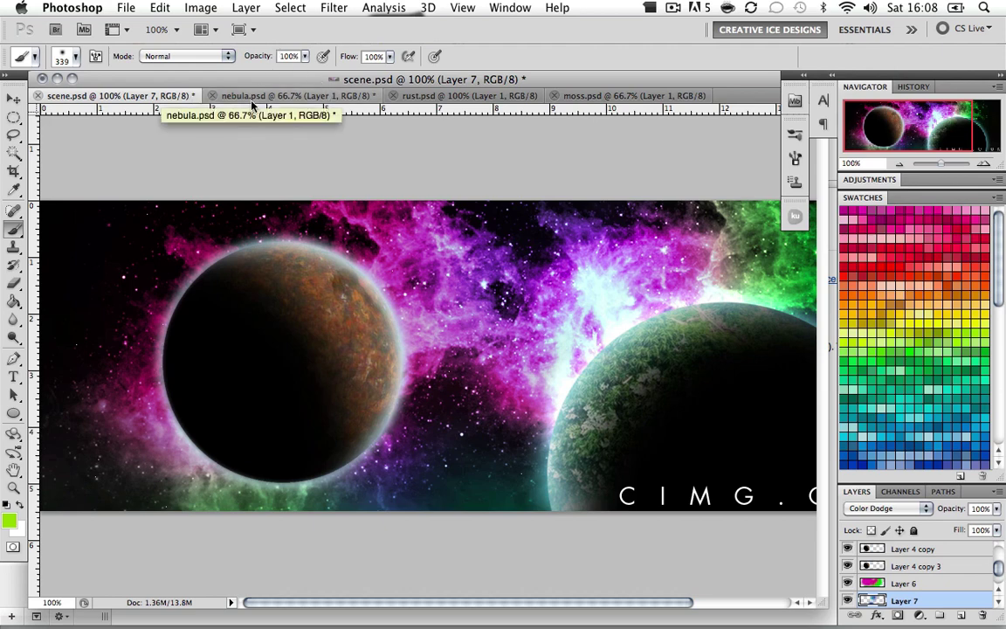
Revert nebula.psd to its original coloured state using the top History snapshot
{"action": "left_click", "coordinate": [251, 96]}
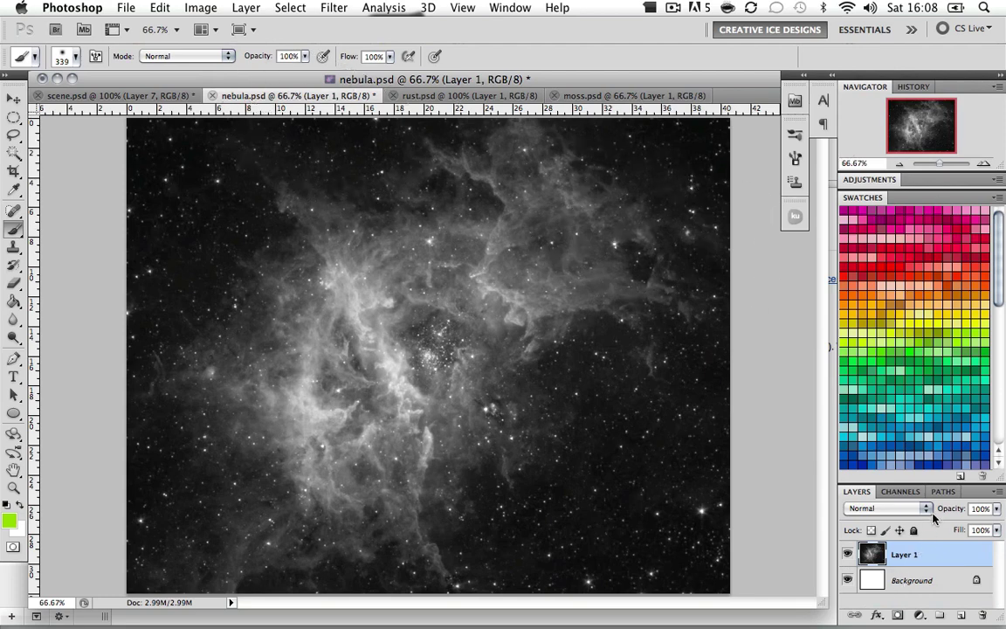
{"action": "left_click", "coordinate": [822, 100]}
{"action": "left_click", "coordinate": [864, 106]}
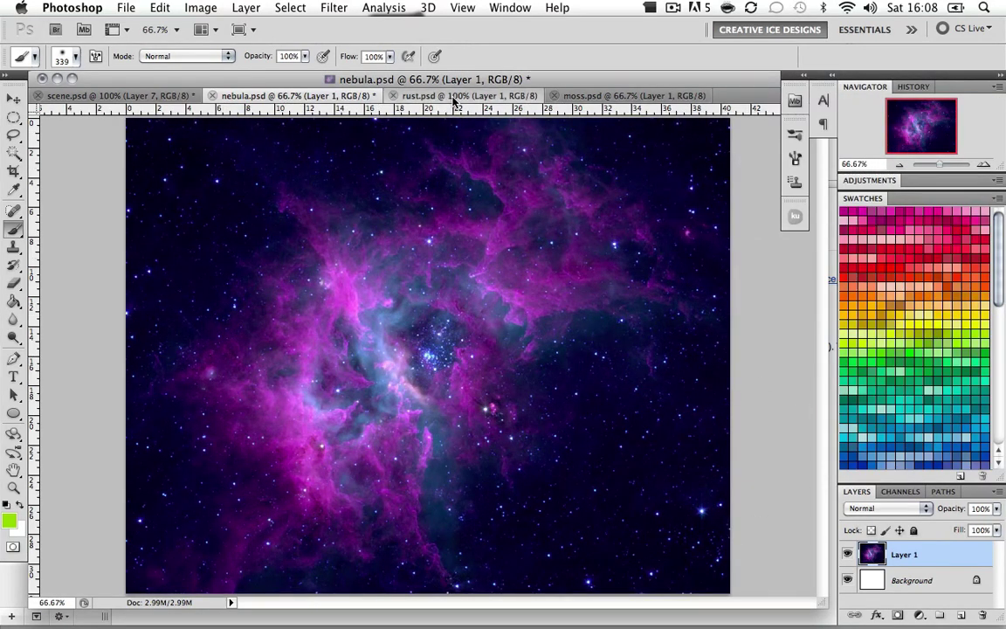
Cycle through the rust, moss, scene, nebula and rust documents, finishing on moss.psd
{"action": "left_click", "coordinate": [452, 95]}
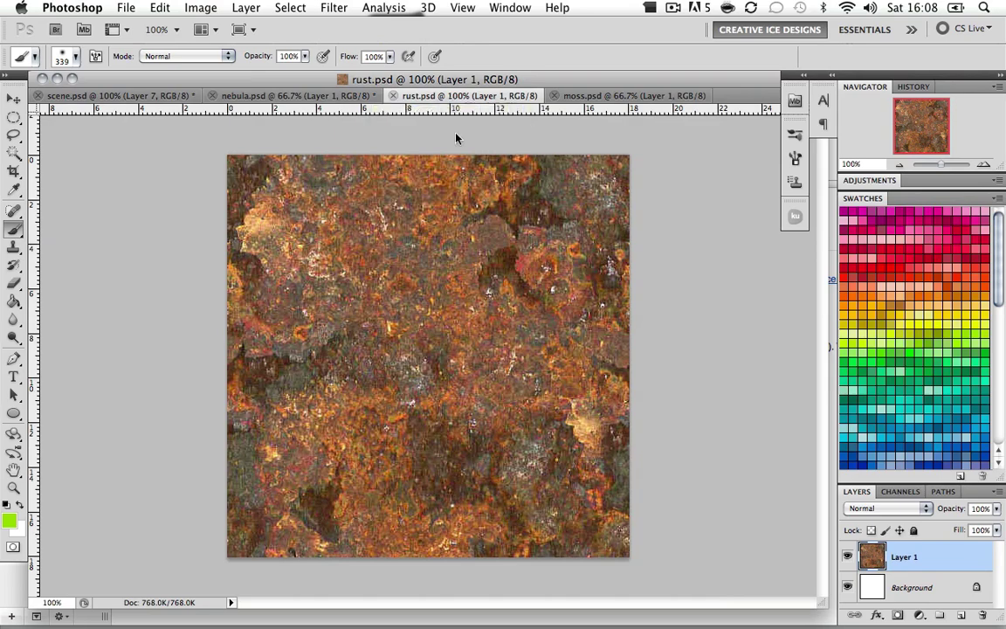
{"action": "left_click", "coordinate": [634, 95]}
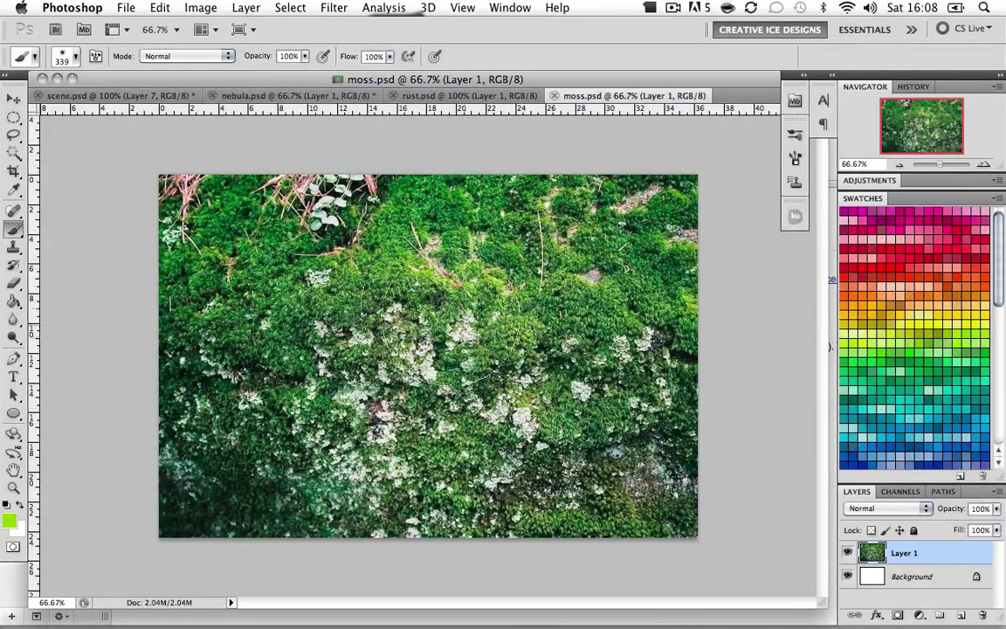
{"action": "left_click", "coordinate": [140, 95]}
{"action": "left_click", "coordinate": [253, 98]}
{"action": "left_click", "coordinate": [471, 97]}
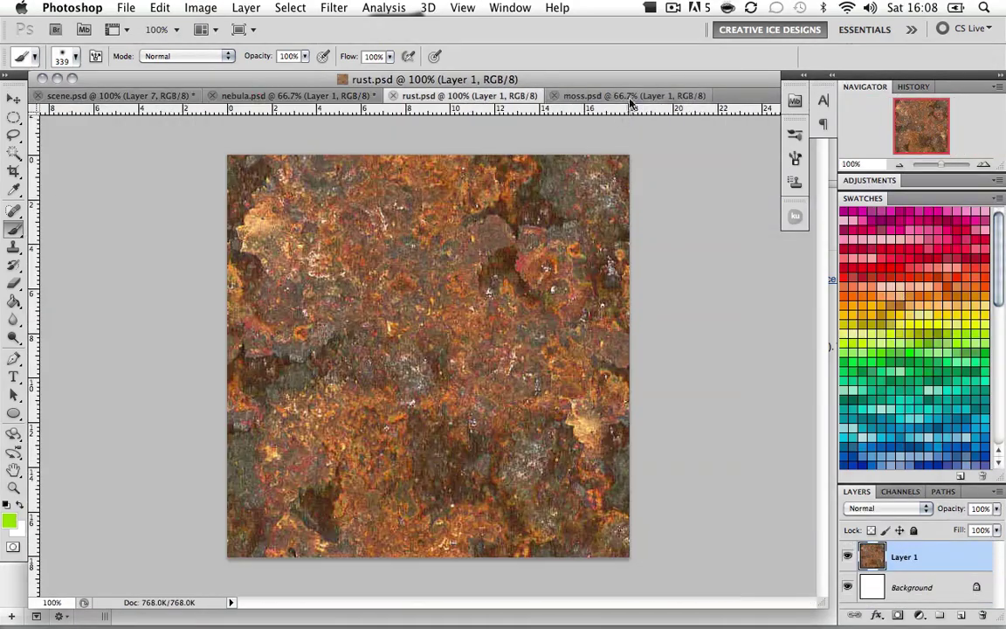
{"action": "left_click", "coordinate": [568, 98]}
Create a new 1200 × 1000 pixel document
{"action": "left_click", "coordinate": [126, 7]}
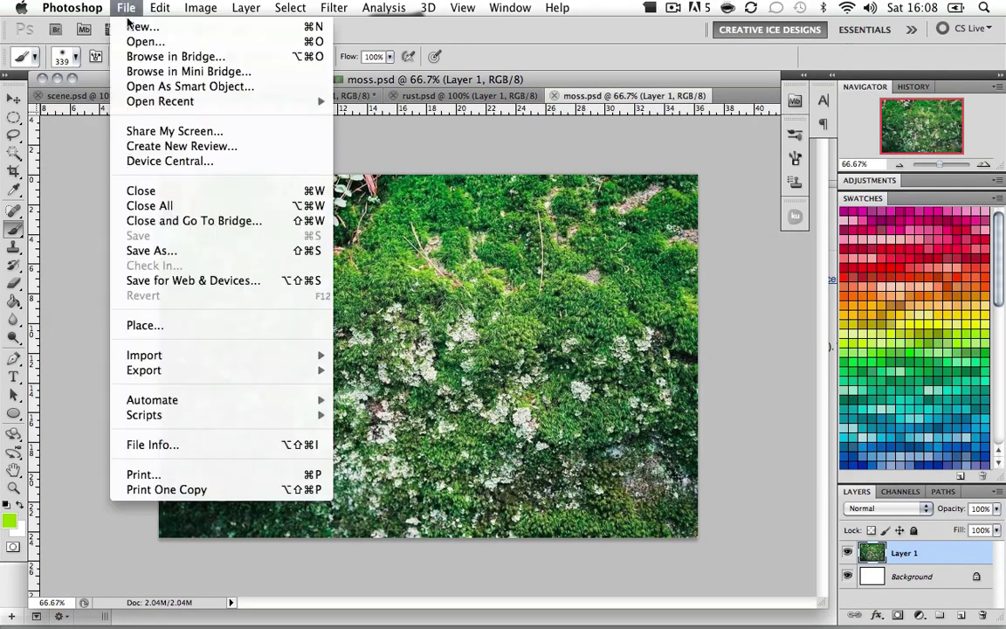
{"action": "left_click", "coordinate": [140, 24]}
{"action": "key", "text": "Tab"}
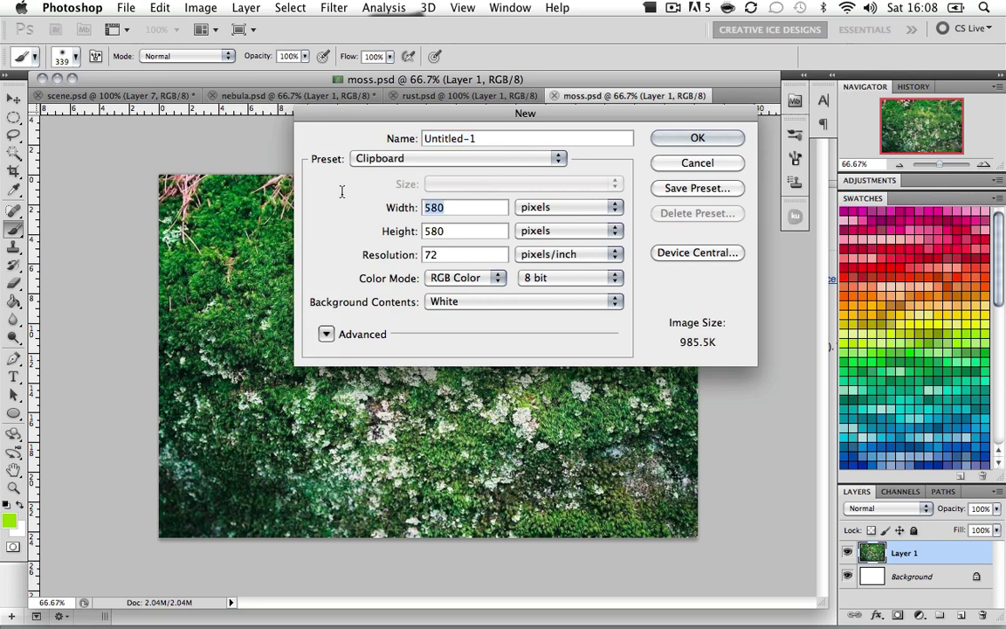
{"action": "type", "text": "1200"}
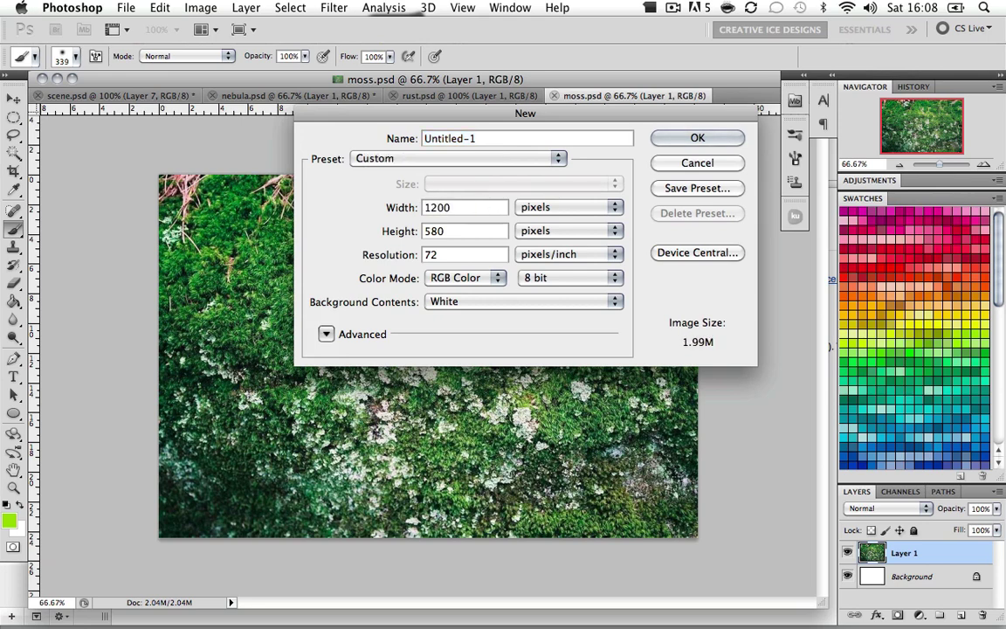
{"action": "key", "text": "Tab"}
{"action": "type", "text": "1000"}
{"action": "key", "text": "Return"}
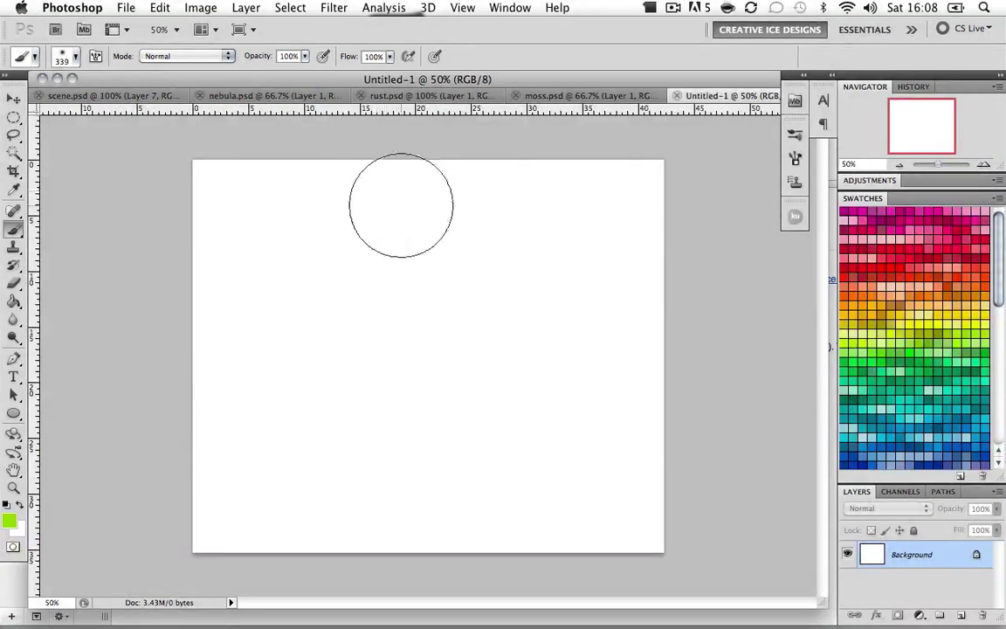
Fill the new canvas with black using the Paint Bucket, then return to moss.psd
{"action": "key", "text": "d"}
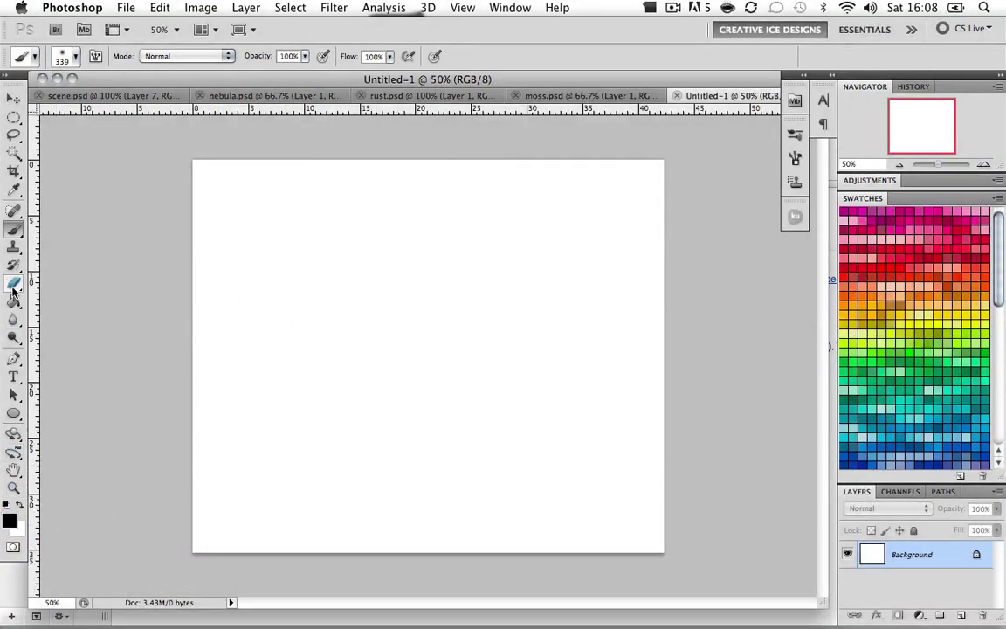
{"action": "key", "text": "g"}
{"action": "left_click", "coordinate": [290, 269]}
{"action": "left_click", "coordinate": [12, 99]}
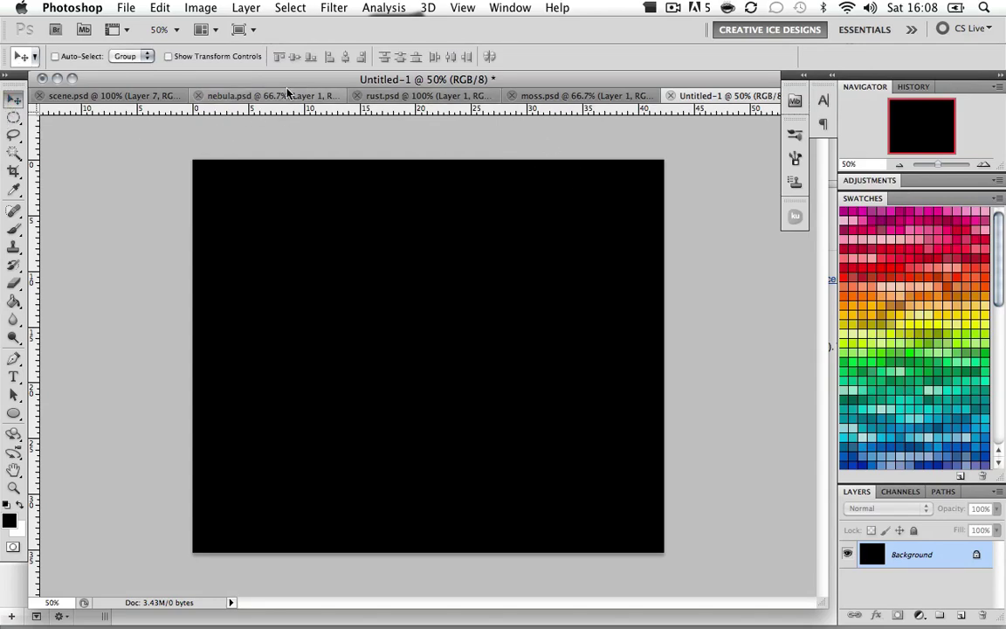
{"action": "left_click", "coordinate": [580, 95]}
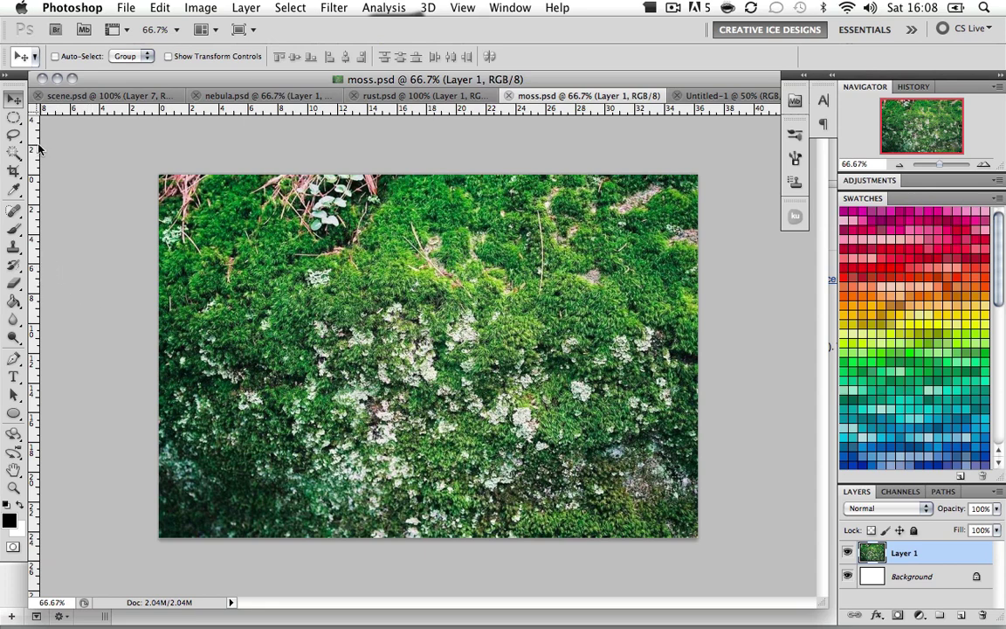
Select a circle in the moss centre and apply Spherize at 100%
{"action": "left_click_drag", "start_coordinate": [14, 117], "coordinate": [34, 128]}
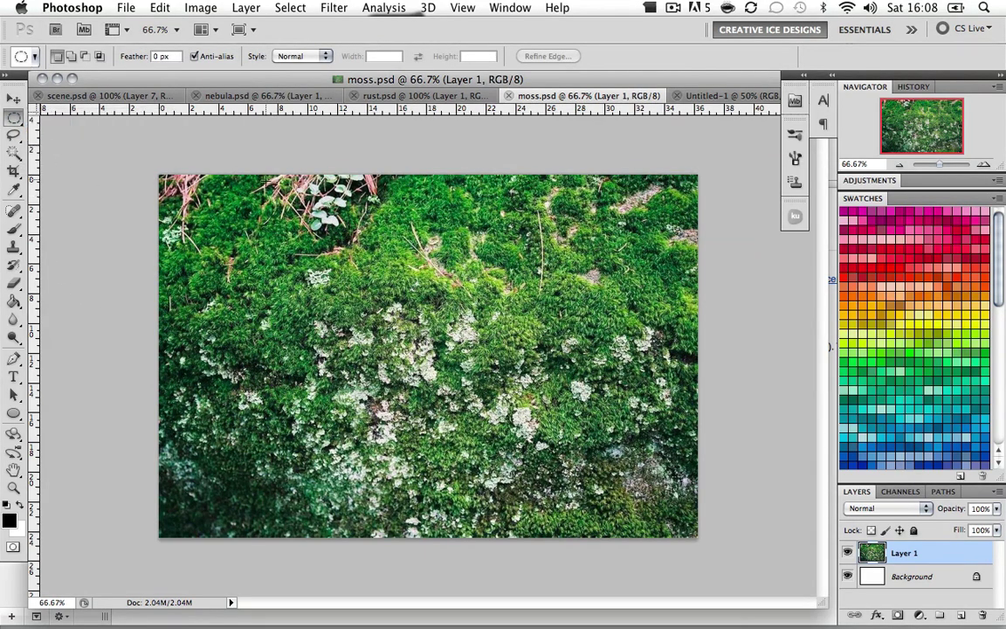
{"action": "left_click_drag", "start_coordinate": [259, 187], "coordinate": [602, 522]}
{"action": "key", "text": "super+f"}
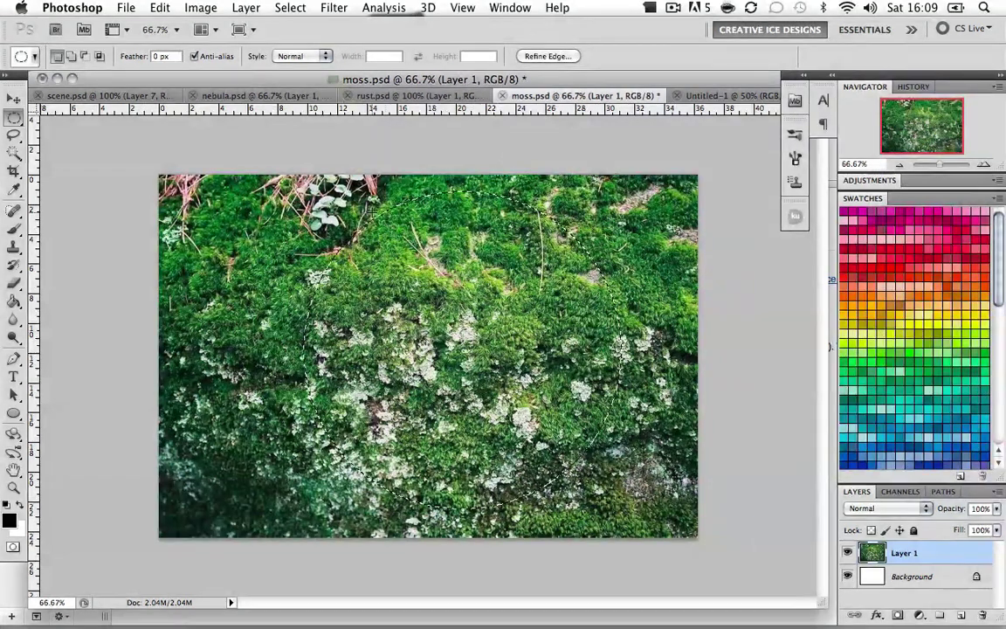
{"action": "left_click", "coordinate": [333, 8]}
{"action": "mouse_move", "coordinate": [384, 208]}
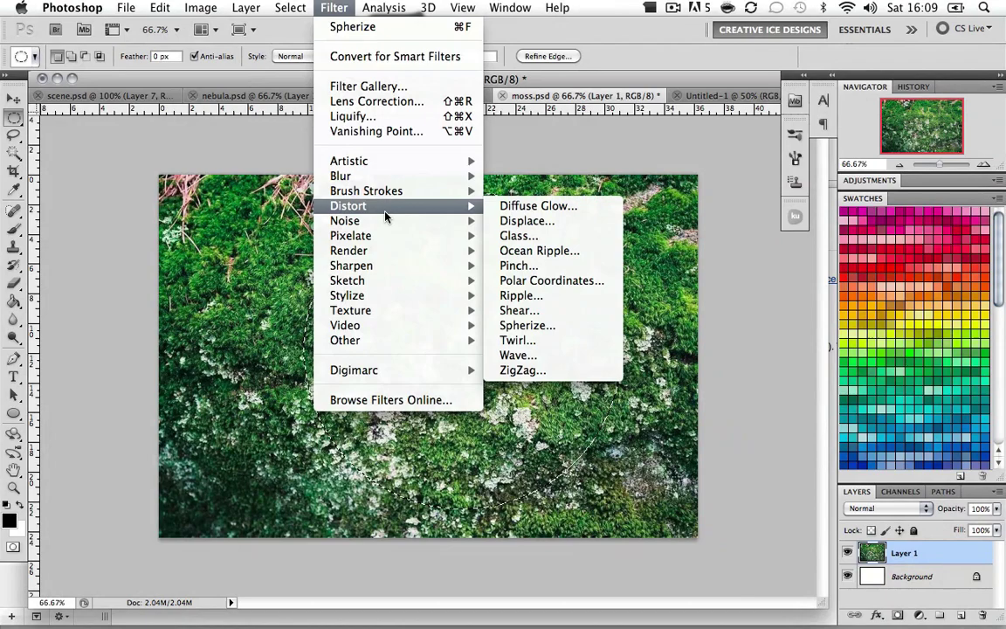
{"action": "left_click", "coordinate": [524, 324]}
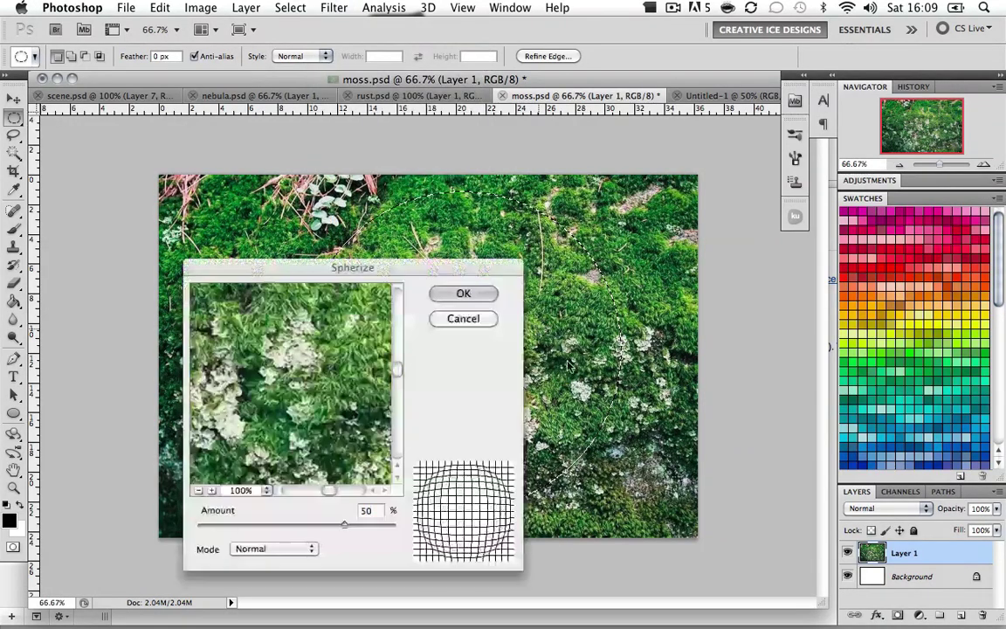
{"action": "left_click_drag", "start_coordinate": [344, 531], "coordinate": [395, 527]}
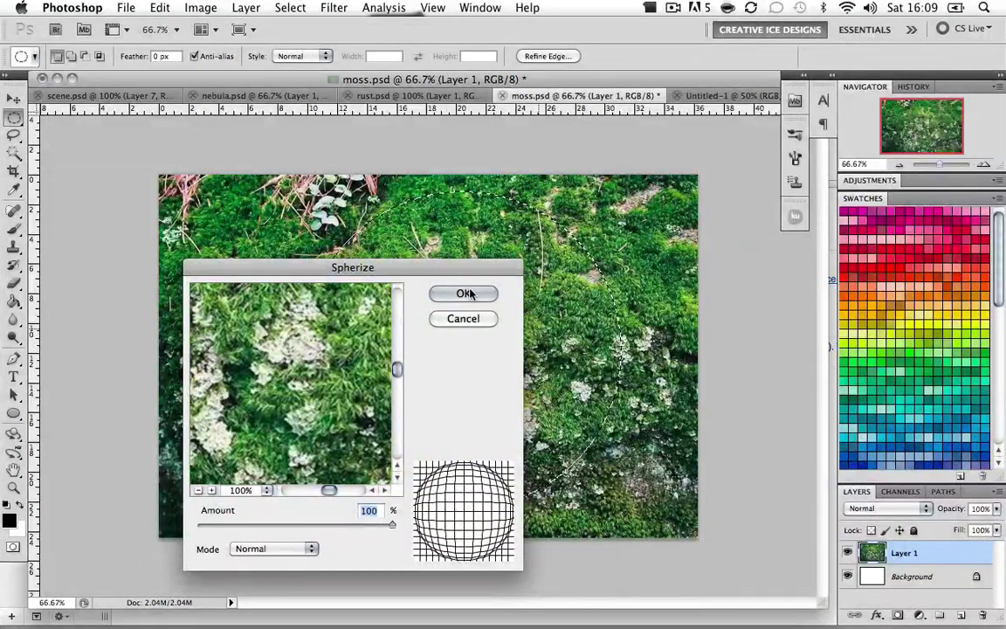
{"action": "left_click", "coordinate": [463, 293]}
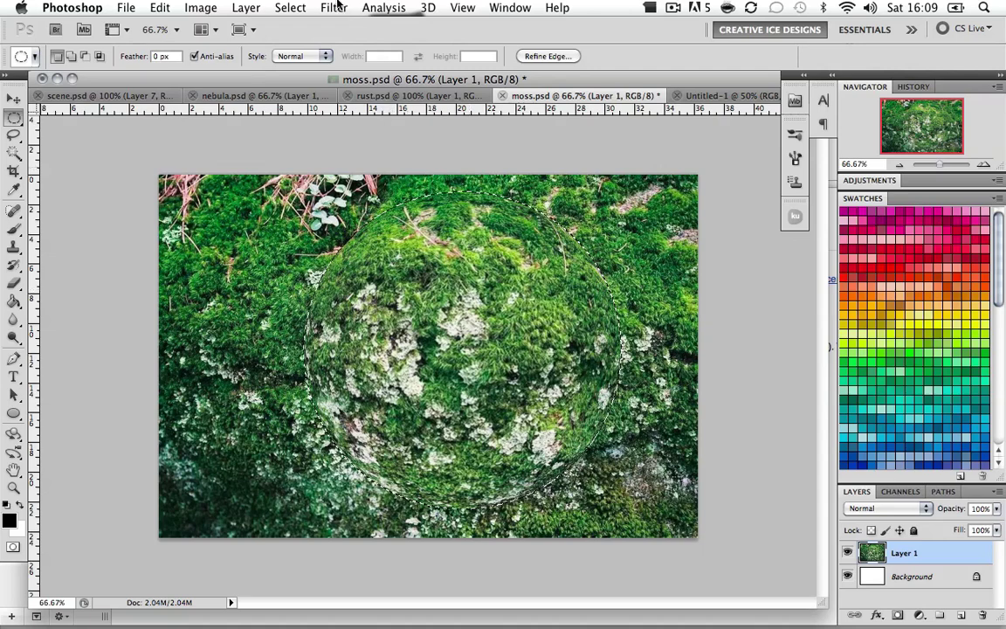
Apply Spherize a second time at amount 50
{"action": "left_click", "coordinate": [336, 8]}
{"action": "mouse_move", "coordinate": [347, 205]}
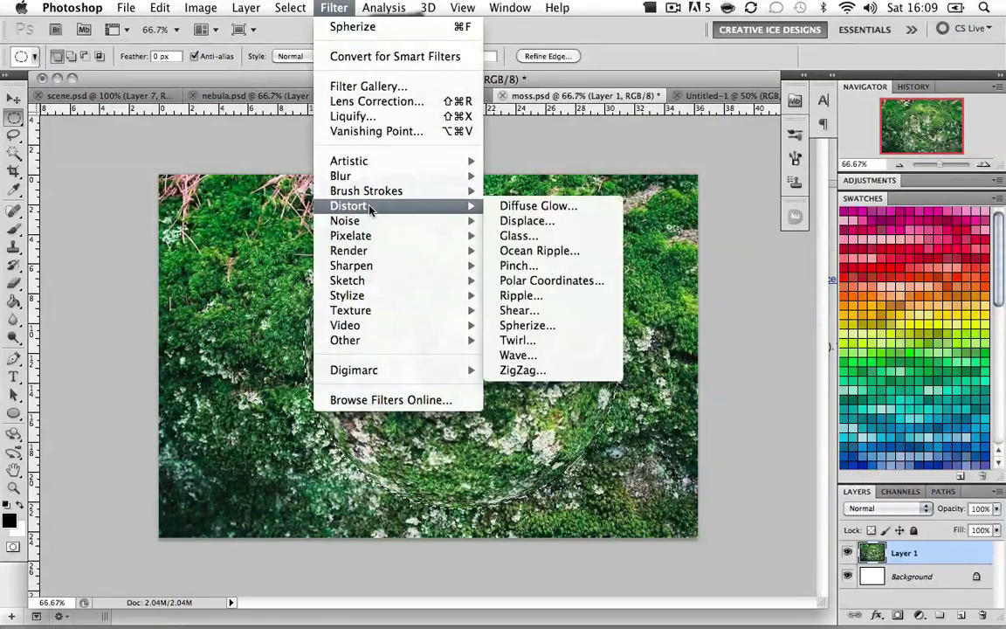
{"action": "left_click", "coordinate": [548, 327]}
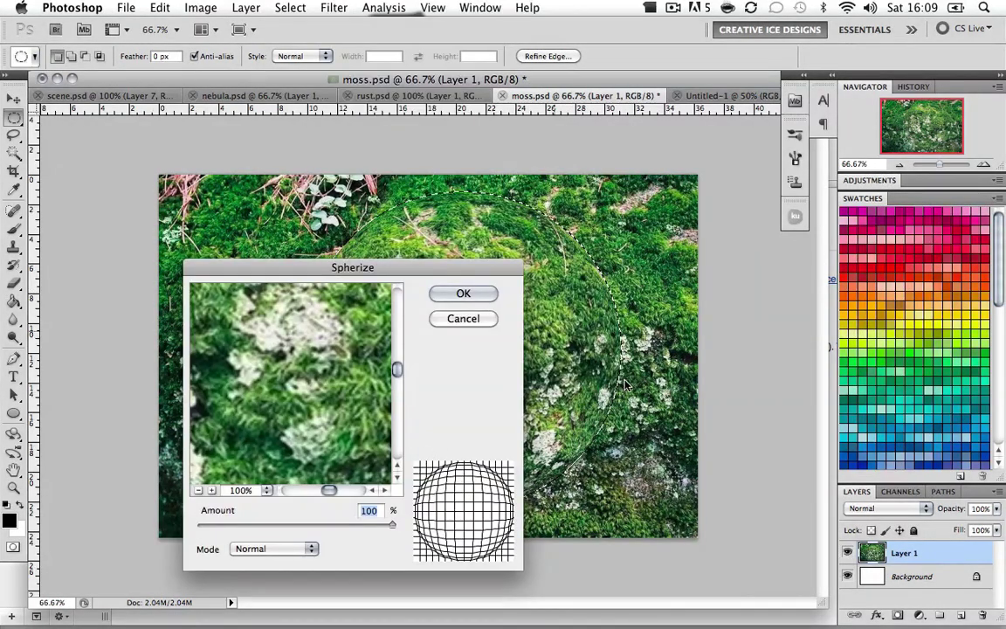
{"action": "type", "text": "50"}
{"action": "key", "text": "Return"}
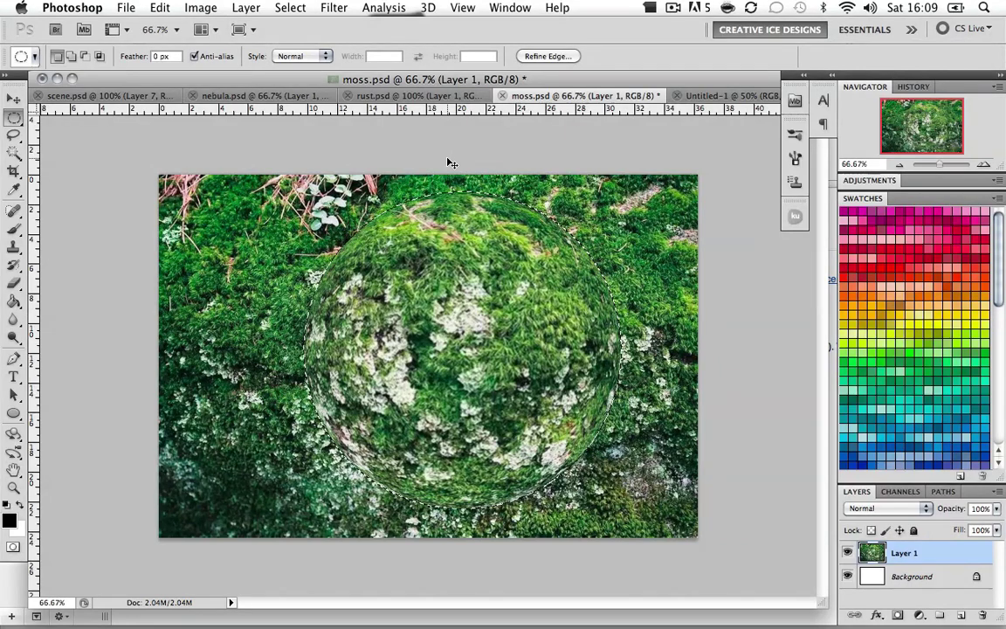
Paste the moss ball into Untitled-1, move it right of centre, hide it, and select Background
{"action": "left_click", "coordinate": [722, 96]}
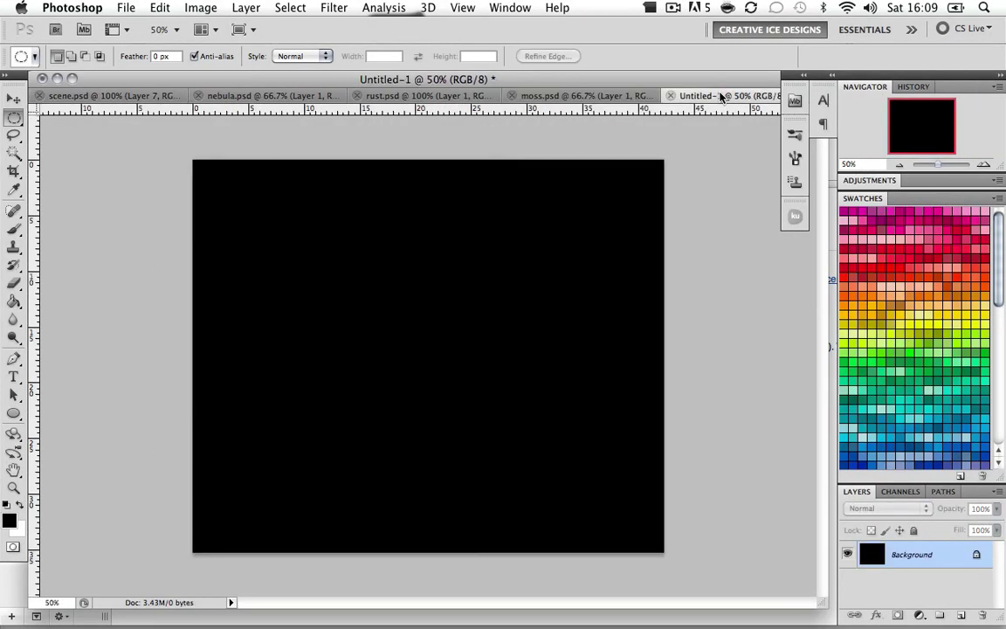
{"action": "key", "text": "super+v"}
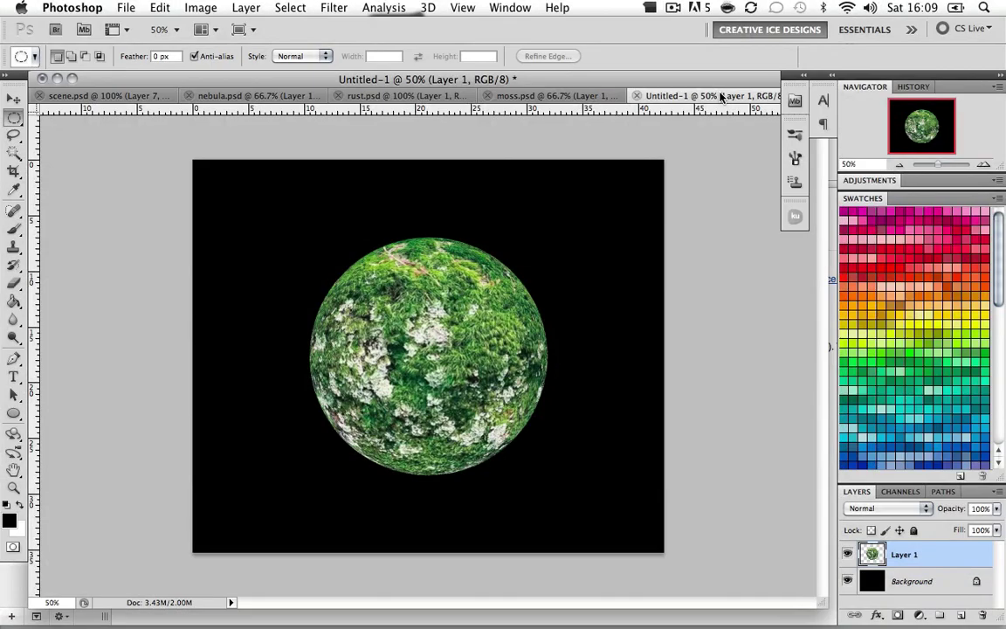
{"action": "left_click", "coordinate": [13, 98]}
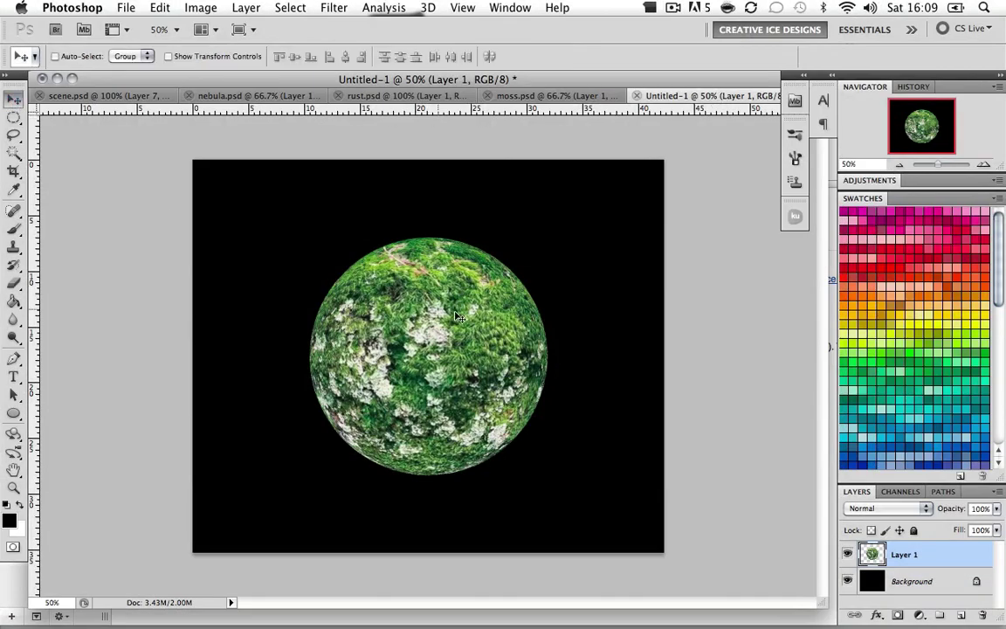
{"action": "left_click_drag", "start_coordinate": [467, 329], "coordinate": [536, 270]}
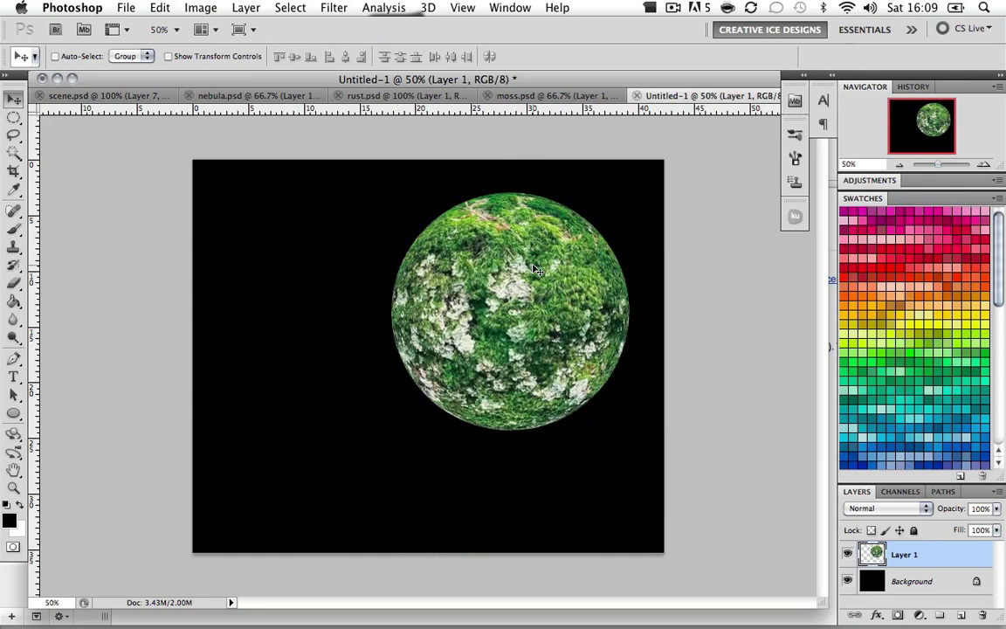
{"action": "left_click", "coordinate": [847, 556]}
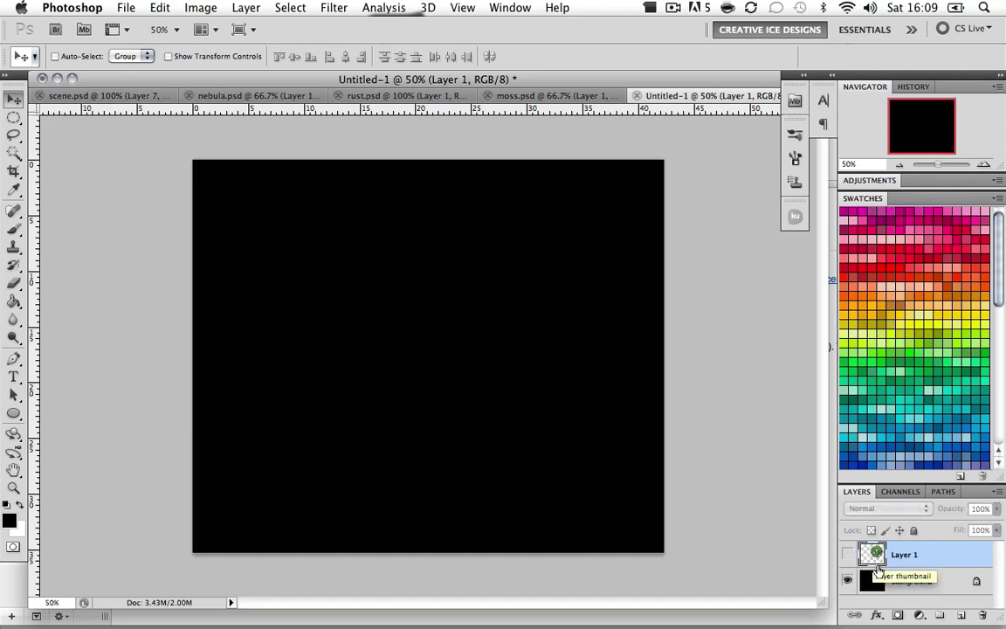
{"action": "left_click", "coordinate": [908, 580]}
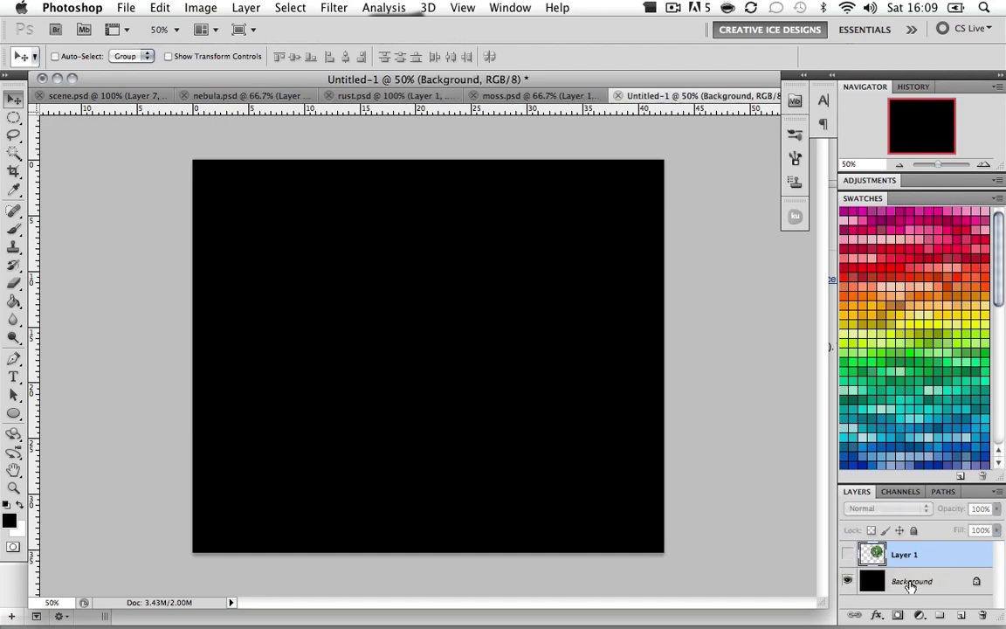
Add Layer 2 and paint soft magenta, red and yellow-green blobs across it
{"action": "left_click", "coordinate": [962, 615]}
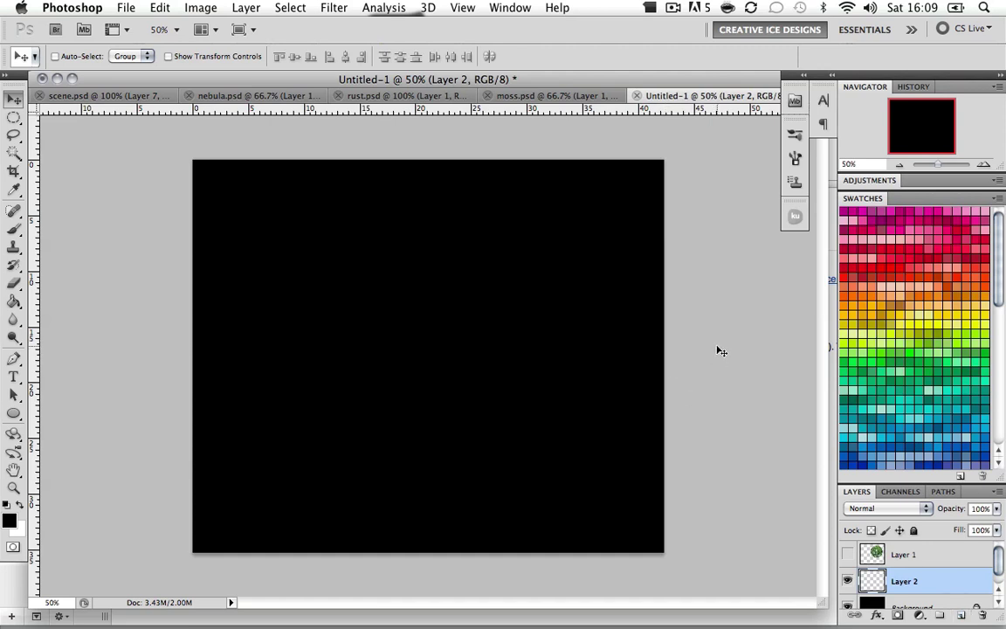
{"action": "left_click", "coordinate": [13, 228]}
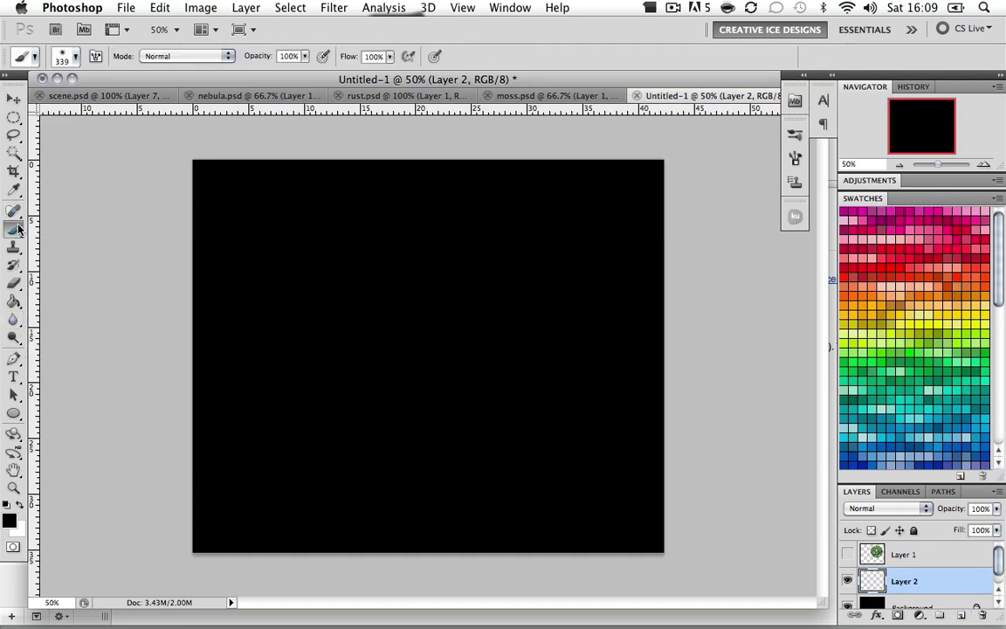
{"action": "left_click", "coordinate": [943, 208]}
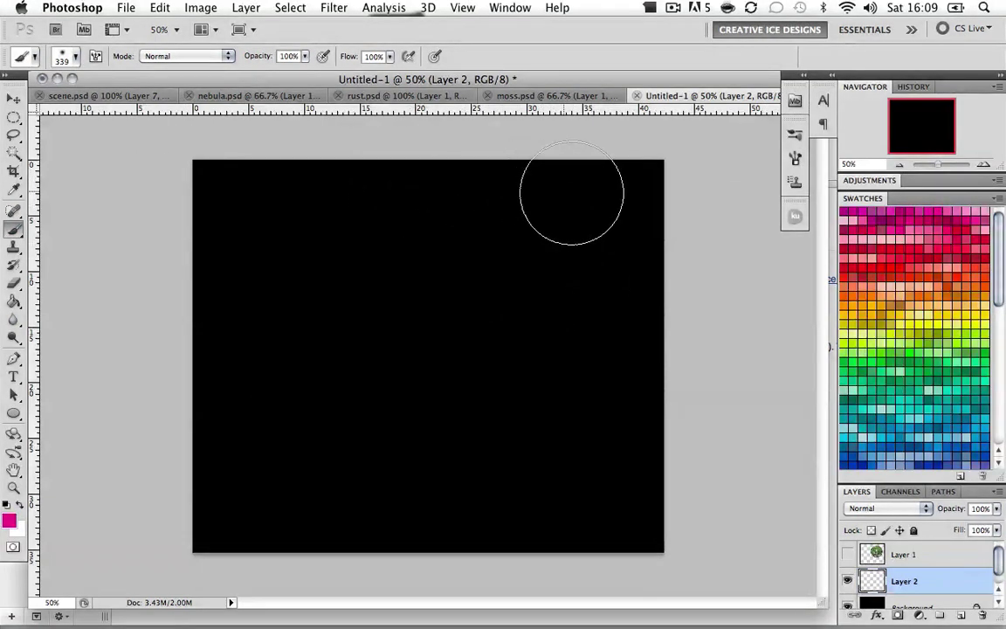
{"action": "left_click", "coordinate": [601, 188]}
{"action": "mouse_move", "coordinate": [604, 254]}
{"action": "left_mouse_down"}
{"action": "mouse_move", "coordinate": [620, 182]}
{"action": "mouse_move", "coordinate": [610, 264]}
{"action": "mouse_move", "coordinate": [550, 225]}
{"action": "left_mouse_up"}
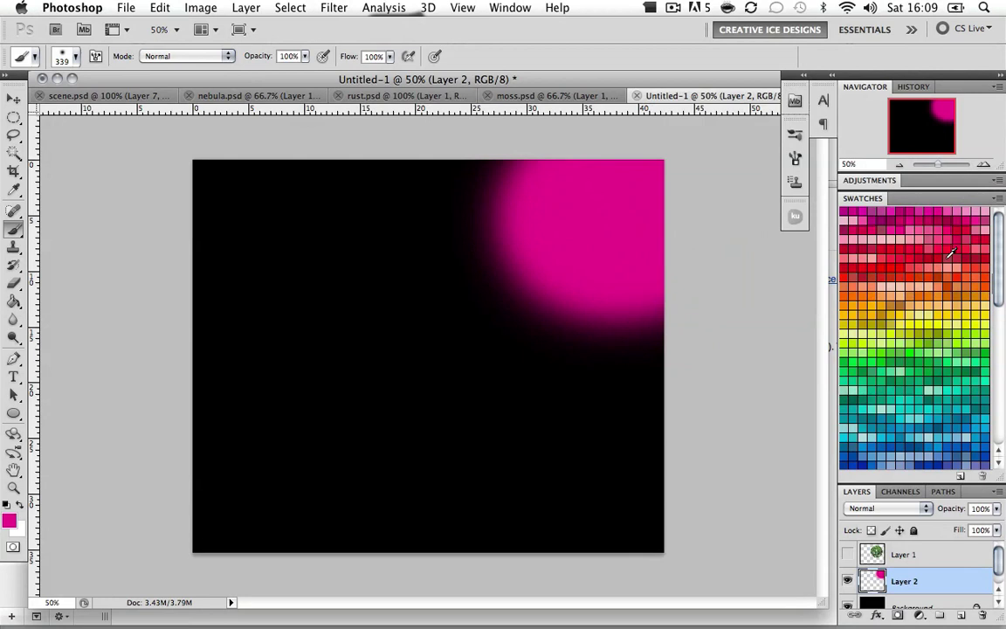
{"action": "left_click", "coordinate": [962, 272]}
{"action": "mouse_move", "coordinate": [440, 207]}
{"action": "left_mouse_down"}
{"action": "mouse_move", "coordinate": [469, 219]}
{"action": "mouse_move", "coordinate": [471, 267]}
{"action": "left_mouse_up"}
{"action": "left_click", "coordinate": [975, 336]}
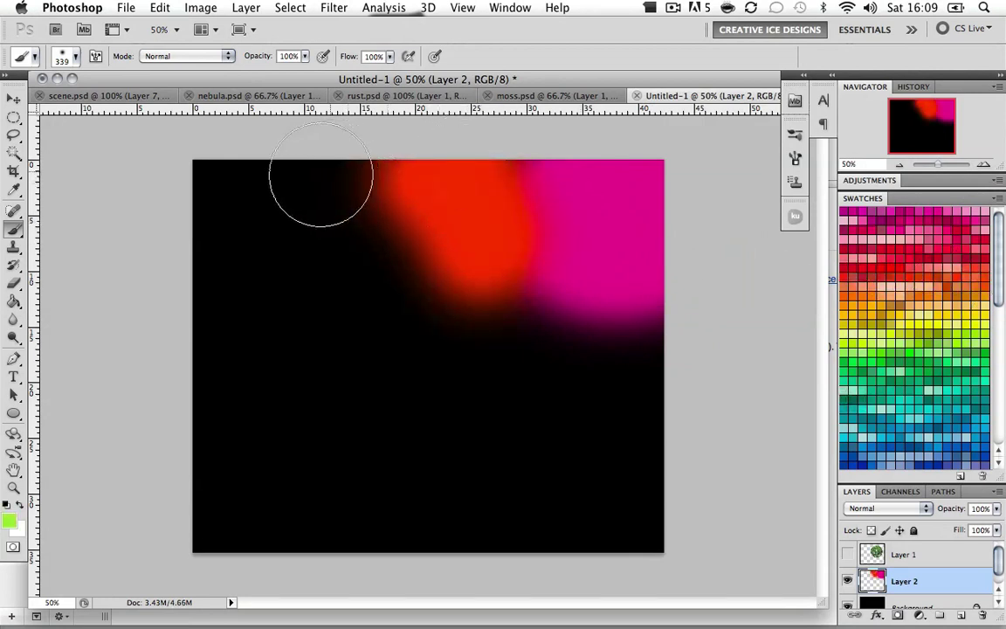
{"action": "mouse_move", "coordinate": [318, 180]}
{"action": "left_mouse_down"}
{"action": "mouse_move", "coordinate": [365, 208]}
{"action": "mouse_move", "coordinate": [347, 223]}
{"action": "mouse_move", "coordinate": [348, 239]}
{"action": "mouse_move", "coordinate": [423, 209]}
{"action": "mouse_move", "coordinate": [467, 253]}
{"action": "left_mouse_up"}
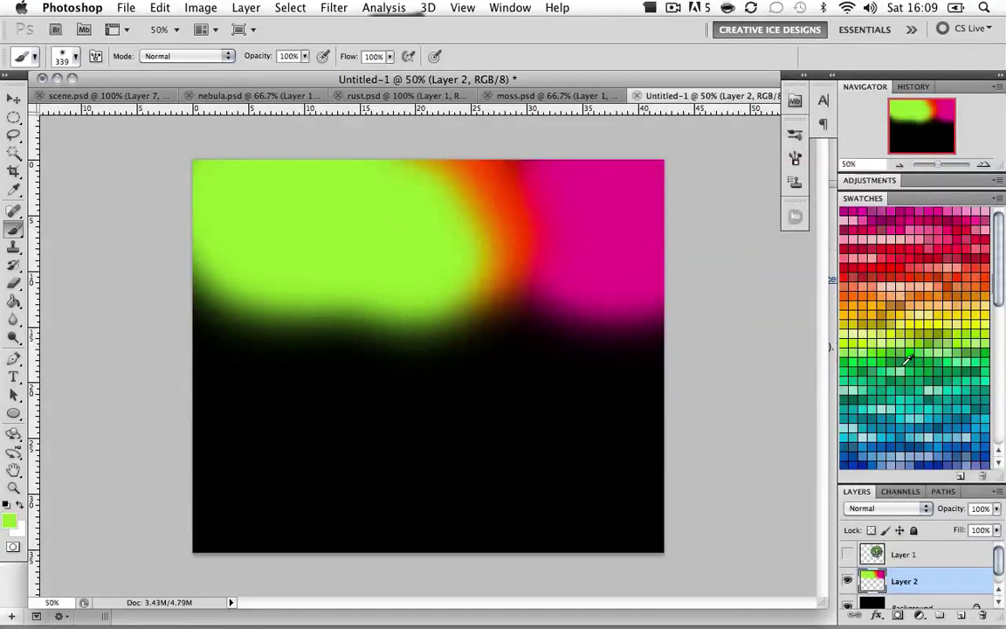
{"action": "mouse_move", "coordinate": [602, 349]}
{"action": "left_mouse_down"}
{"action": "mouse_move", "coordinate": [476, 325]}
{"action": "mouse_move", "coordinate": [644, 360]}
{"action": "left_mouse_up"}
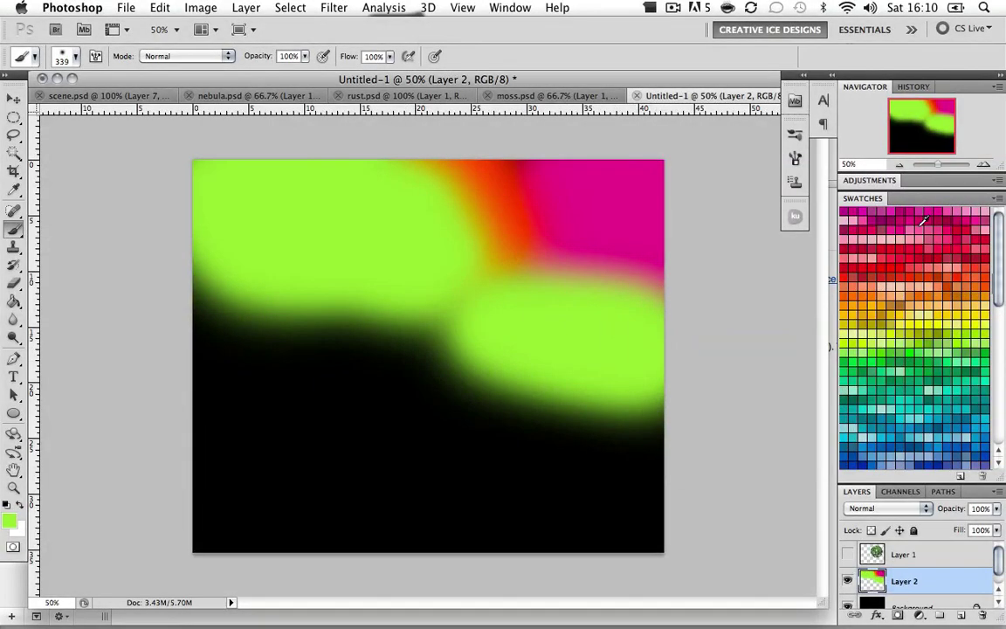
{"action": "left_click", "coordinate": [943, 208]}
{"action": "mouse_move", "coordinate": [203, 325]}
{"action": "left_mouse_down"}
{"action": "mouse_move", "coordinate": [386, 381]}
{"action": "mouse_move", "coordinate": [589, 422]}
{"action": "mouse_move", "coordinate": [241, 360]}
{"action": "left_mouse_up"}
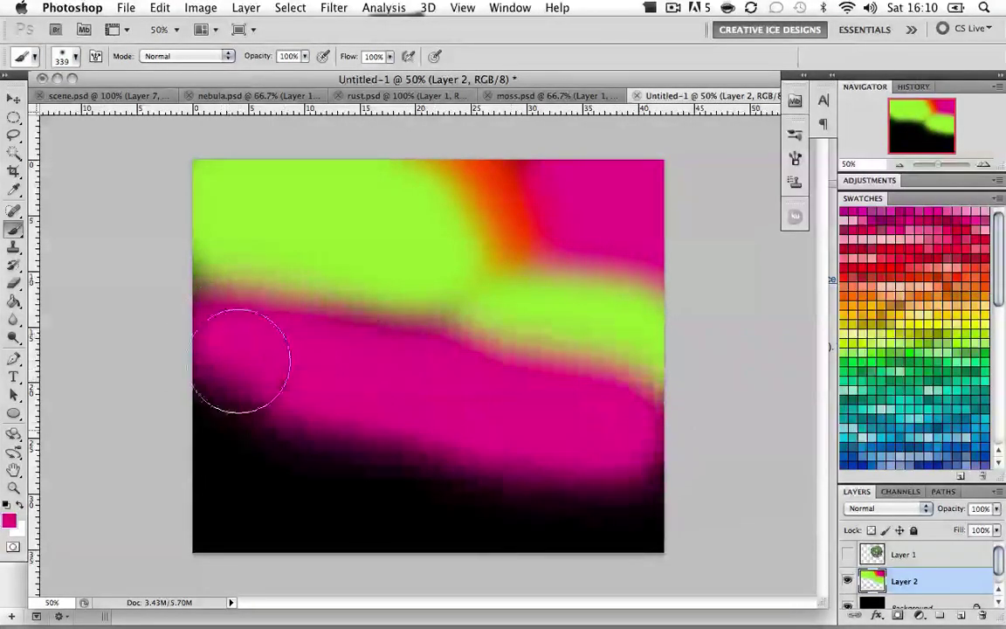
Set Layer 2 to Color Dodge blending at 60% opacity
{"action": "left_click", "coordinate": [913, 508]}
{"action": "scroll", "coordinate": [913, 513], "scroll_direction": "down", "scroll_amount": 3}
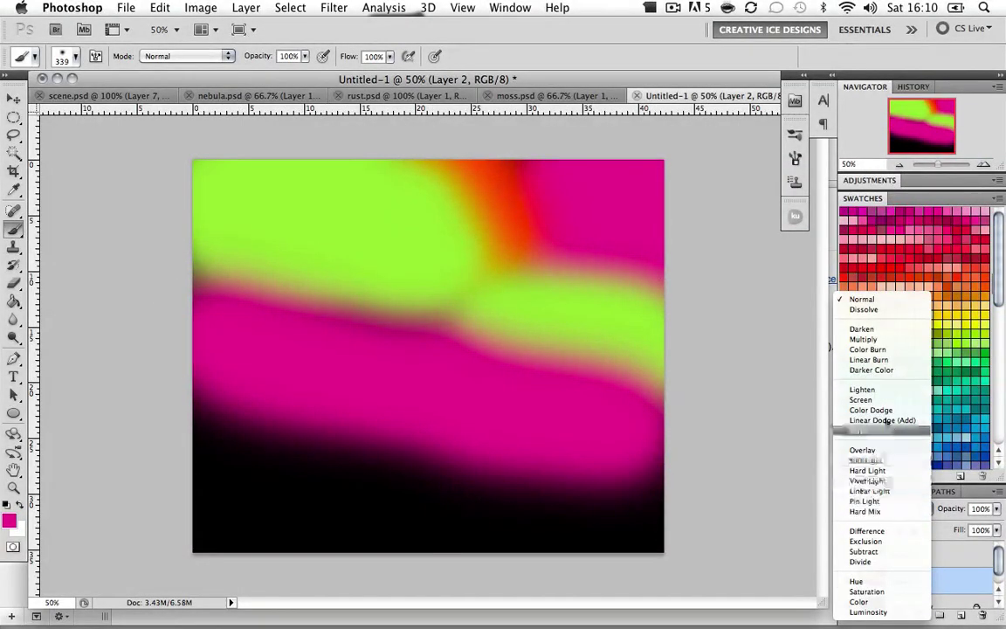
{"action": "left_click", "coordinate": [877, 410]}
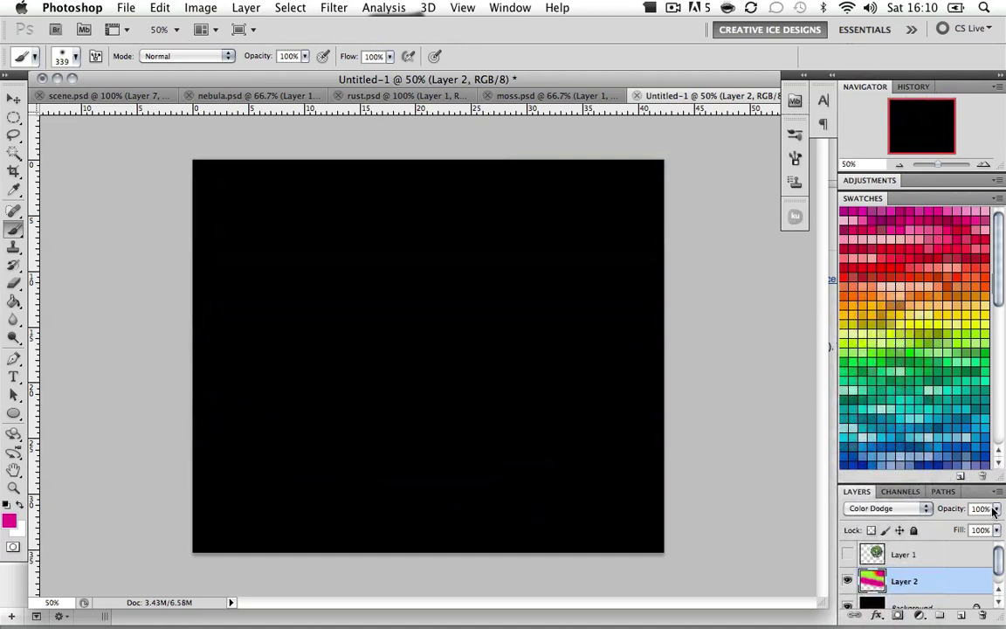
{"action": "left_click_drag", "start_coordinate": [998, 518], "coordinate": [960, 529]}
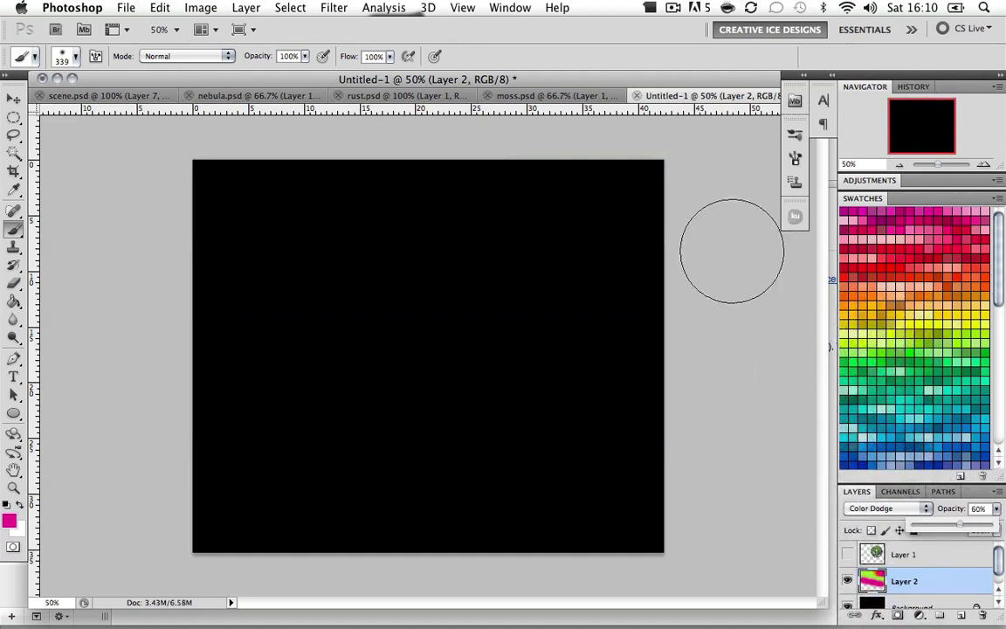
{"action": "left_click", "coordinate": [14, 97]}
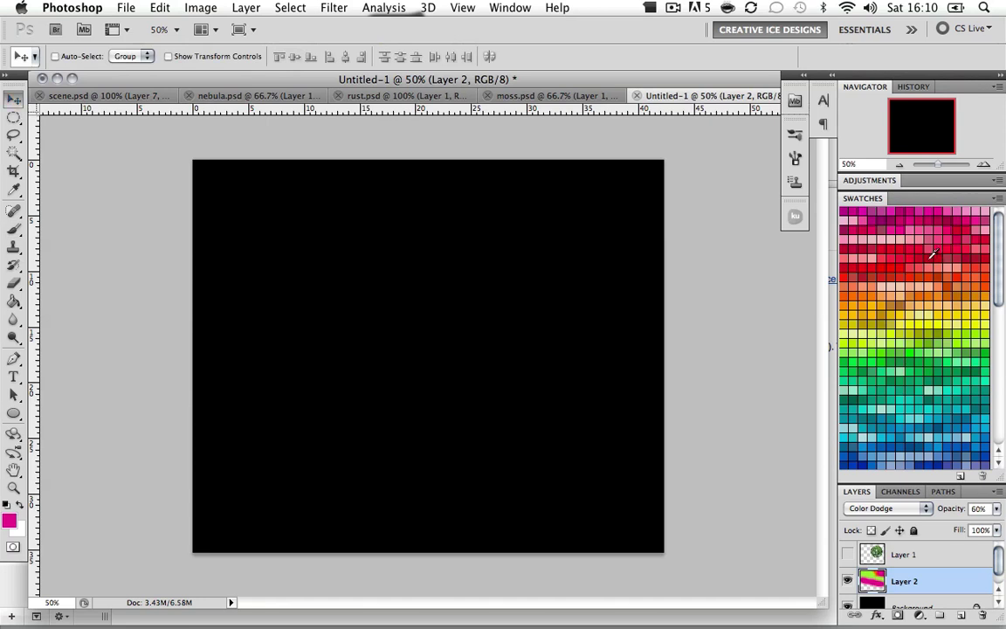
{"action": "double_click", "coordinate": [913, 198]}
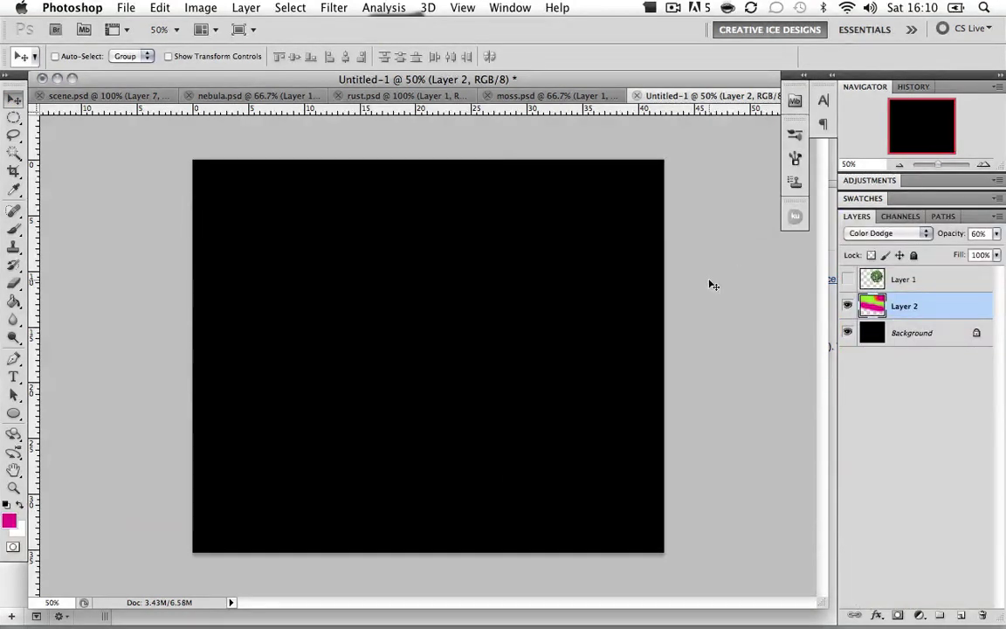
Close moss.psd discarding changes, close rust.psd, and switch to the nebula.psd image
{"action": "left_click", "coordinate": [493, 96]}
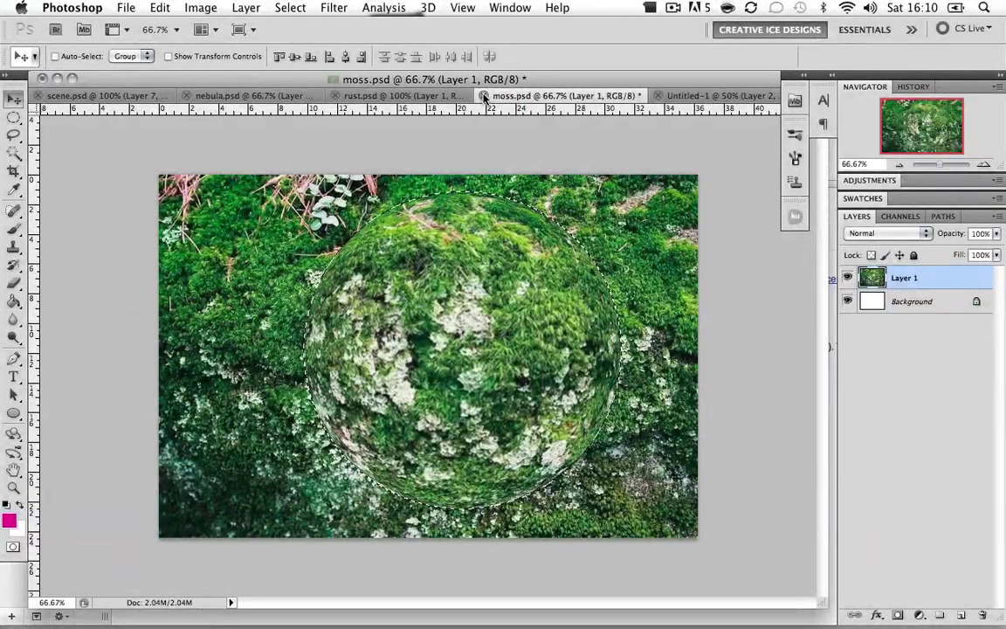
{"action": "left_click", "coordinate": [483, 95]}
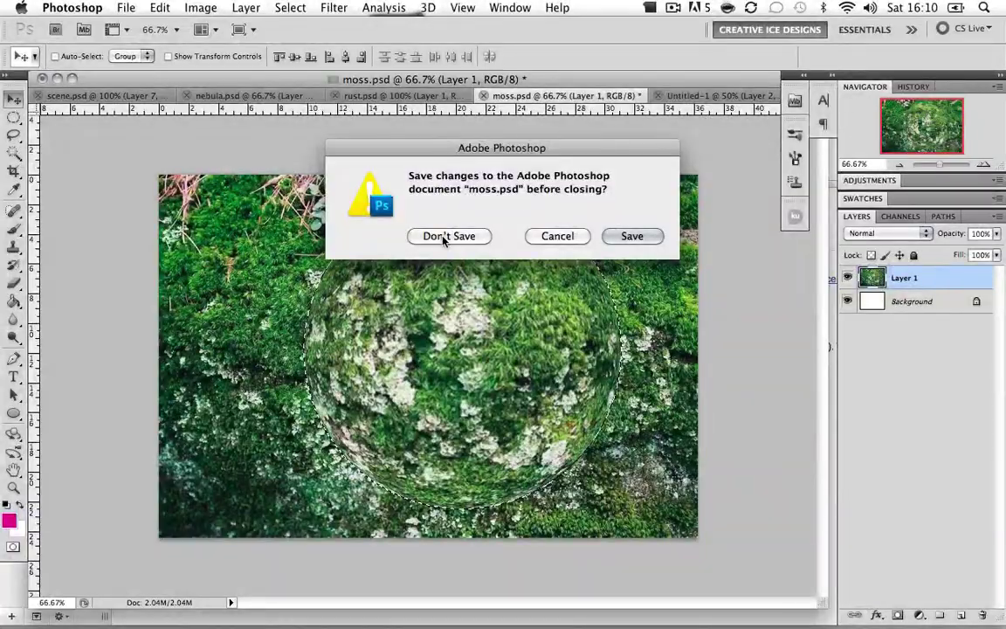
{"action": "left_click", "coordinate": [443, 237]}
{"action": "left_click", "coordinate": [410, 95]}
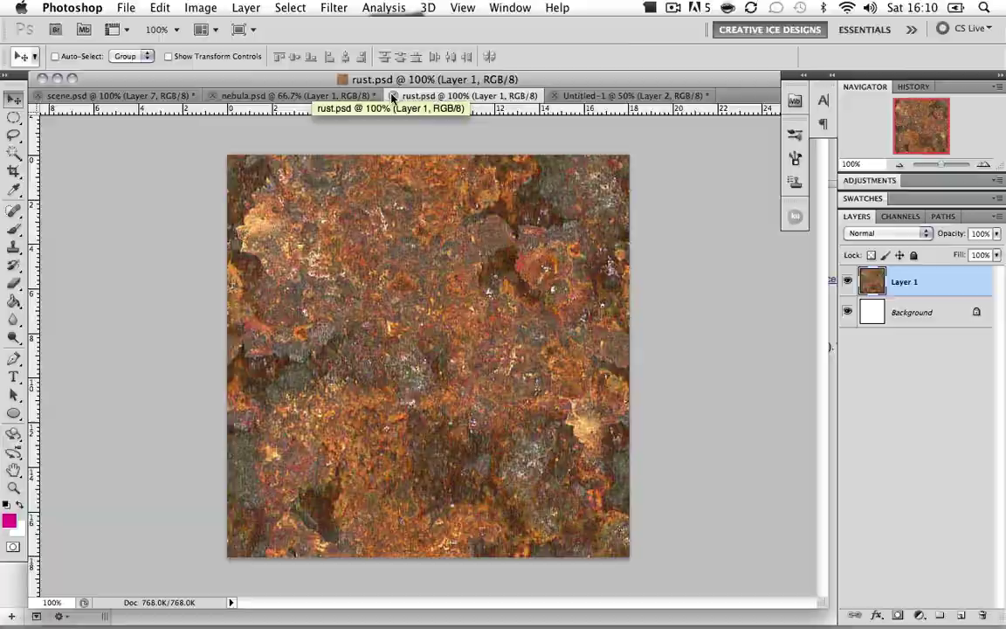
{"action": "left_click", "coordinate": [392, 95]}
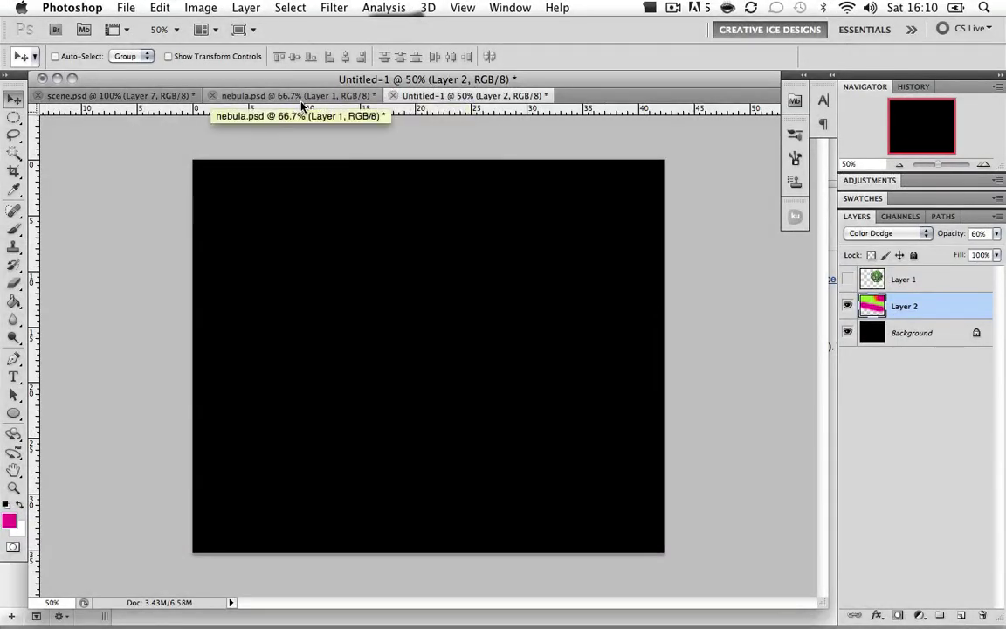
{"action": "left_click", "coordinate": [275, 95]}
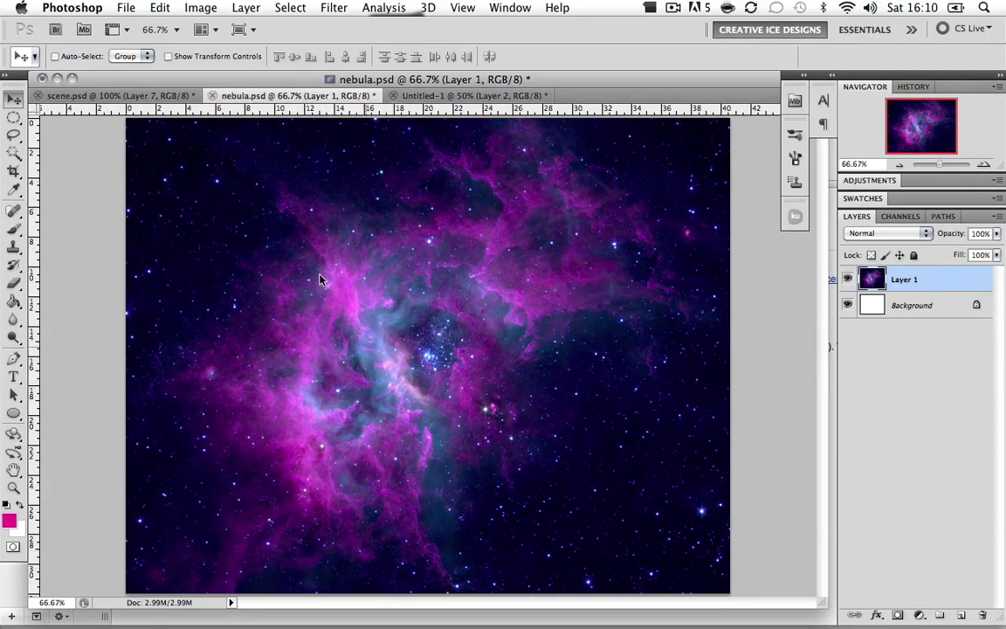
Desaturate the nebula image to greyscale
{"action": "left_click", "coordinate": [201, 8]}
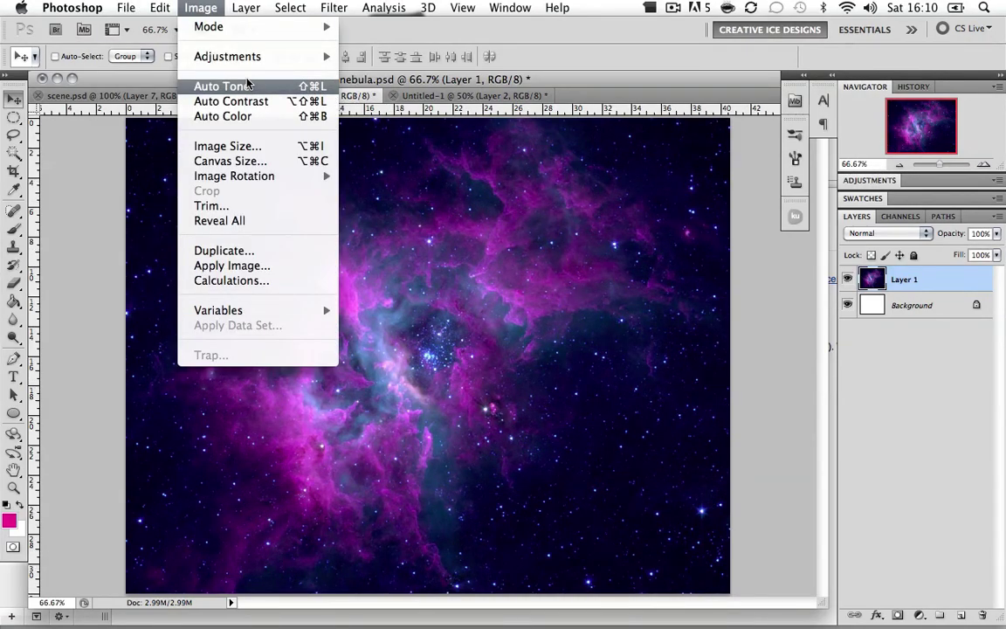
{"action": "mouse_move", "coordinate": [247, 56]}
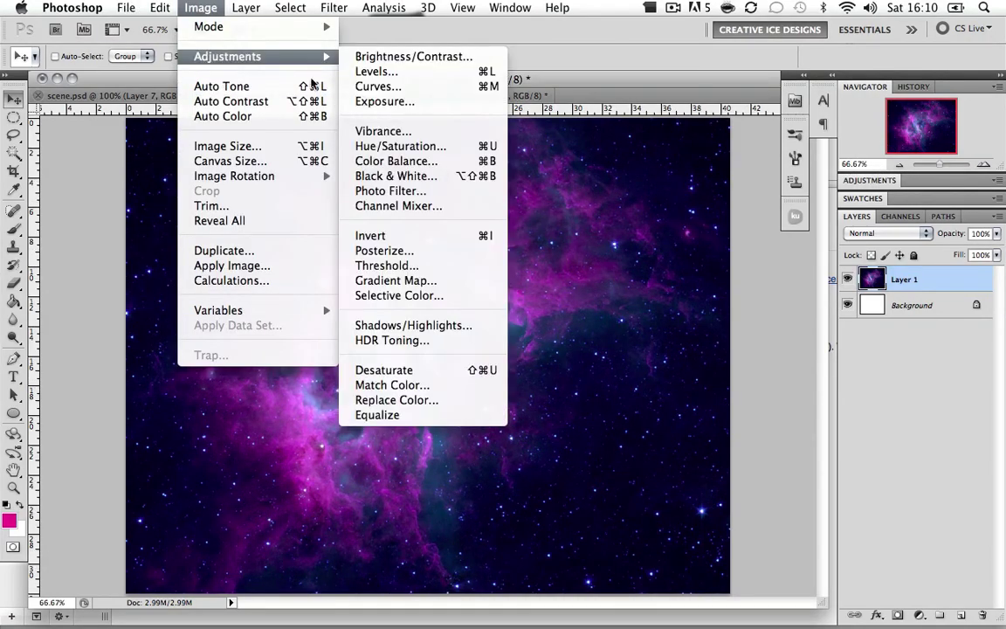
{"action": "left_click", "coordinate": [428, 369]}
Apply Levels to the nebula: input 18 / 0.49 / 255, output white 204
{"action": "left_click", "coordinate": [201, 8]}
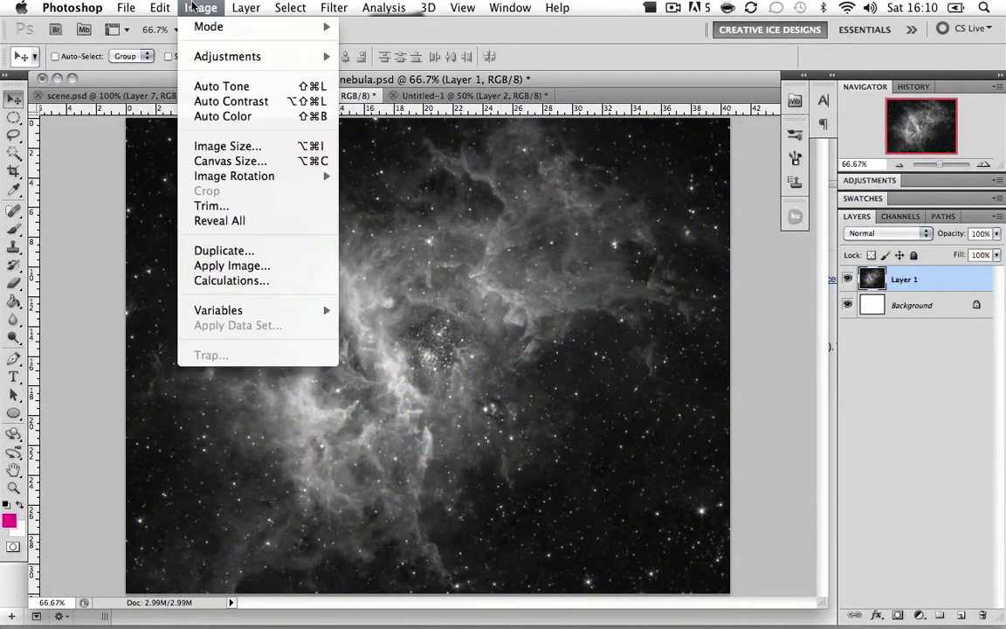
{"action": "mouse_move", "coordinate": [218, 56]}
{"action": "left_click", "coordinate": [388, 74]}
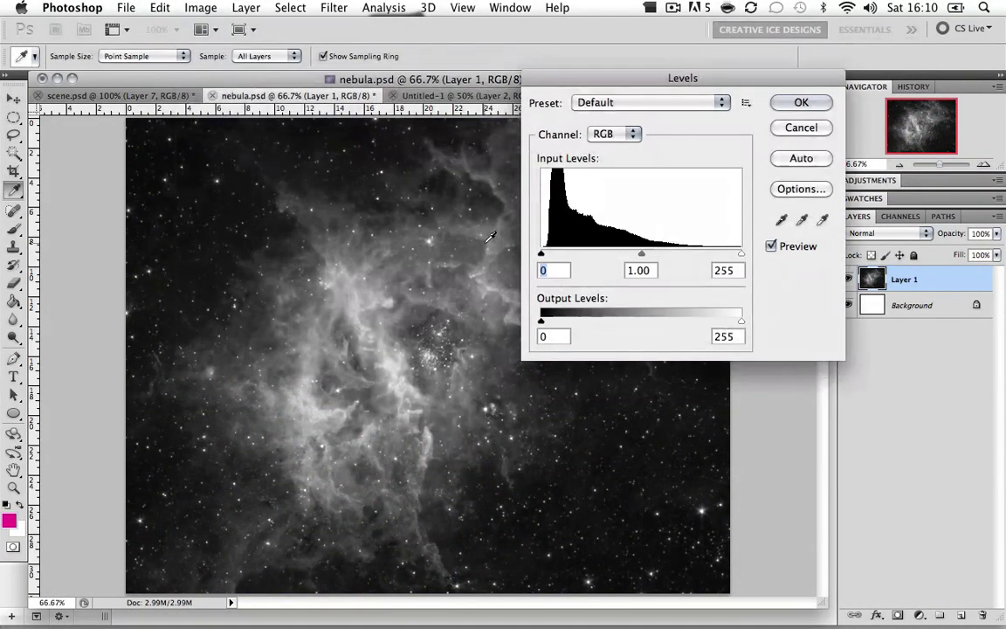
{"action": "left_click_drag", "start_coordinate": [705, 86], "coordinate": [810, 125]}
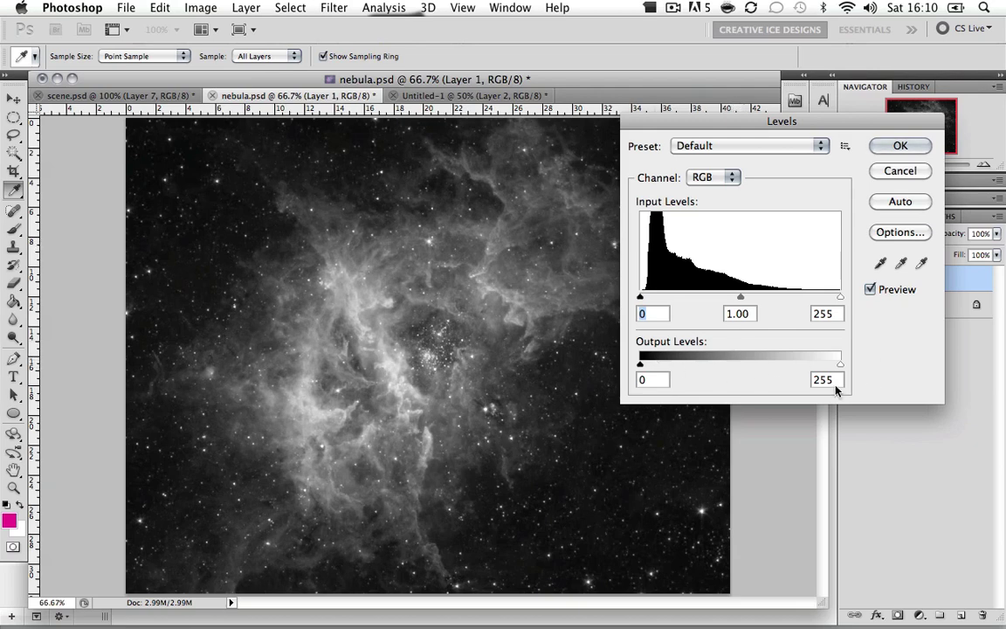
{"action": "left_click_drag", "start_coordinate": [741, 299], "coordinate": [782, 297]}
{"action": "mouse_move", "coordinate": [641, 297]}
{"action": "left_mouse_down"}
{"action": "mouse_move", "coordinate": [663, 296]}
{"action": "mouse_move", "coordinate": [654, 299]}
{"action": "left_mouse_up"}
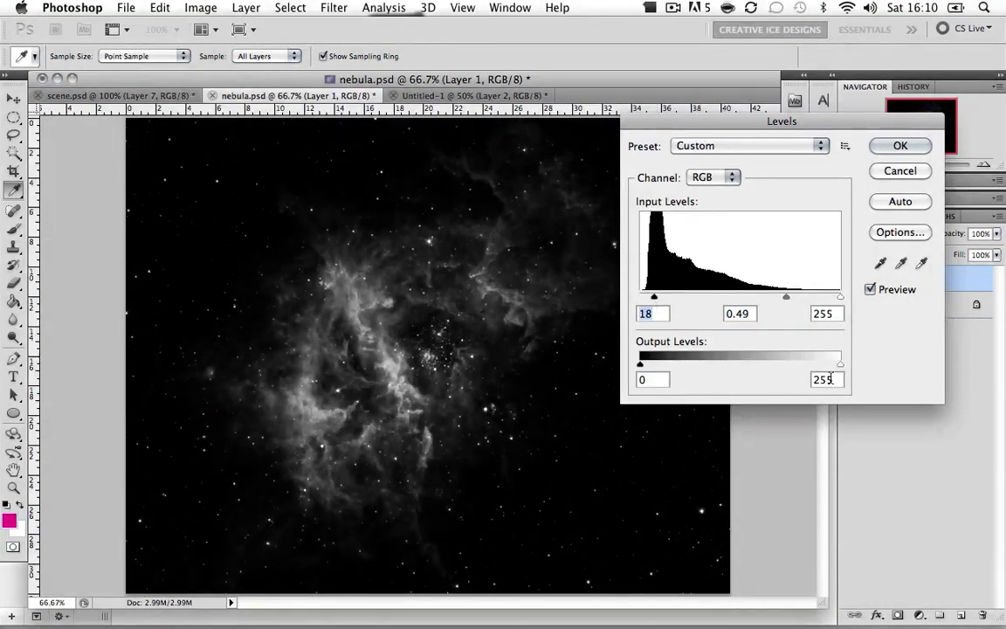
{"action": "left_click_drag", "start_coordinate": [841, 368], "coordinate": [803, 371]}
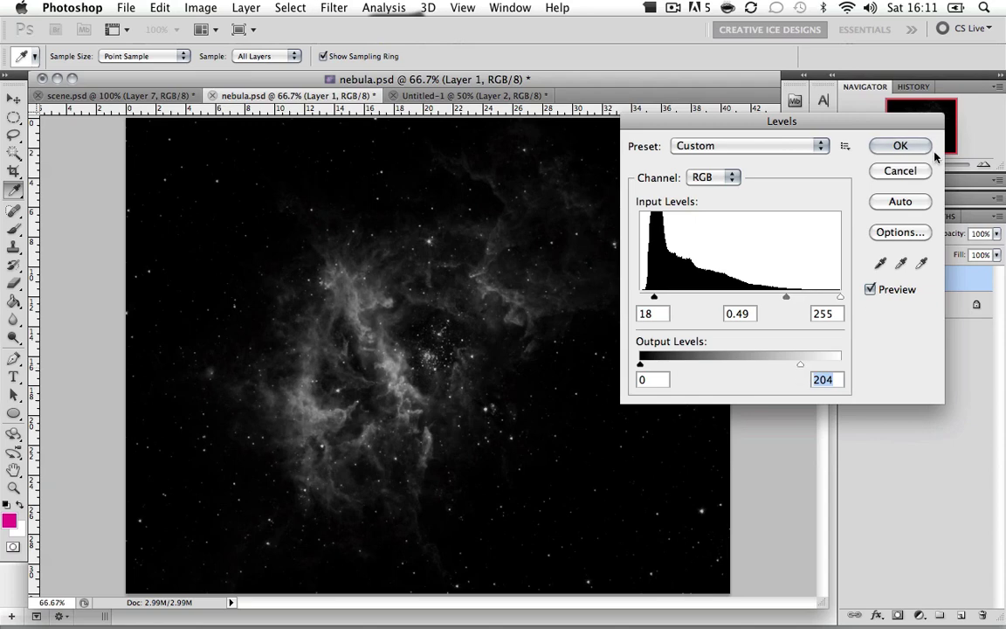
{"action": "left_click", "coordinate": [892, 145]}
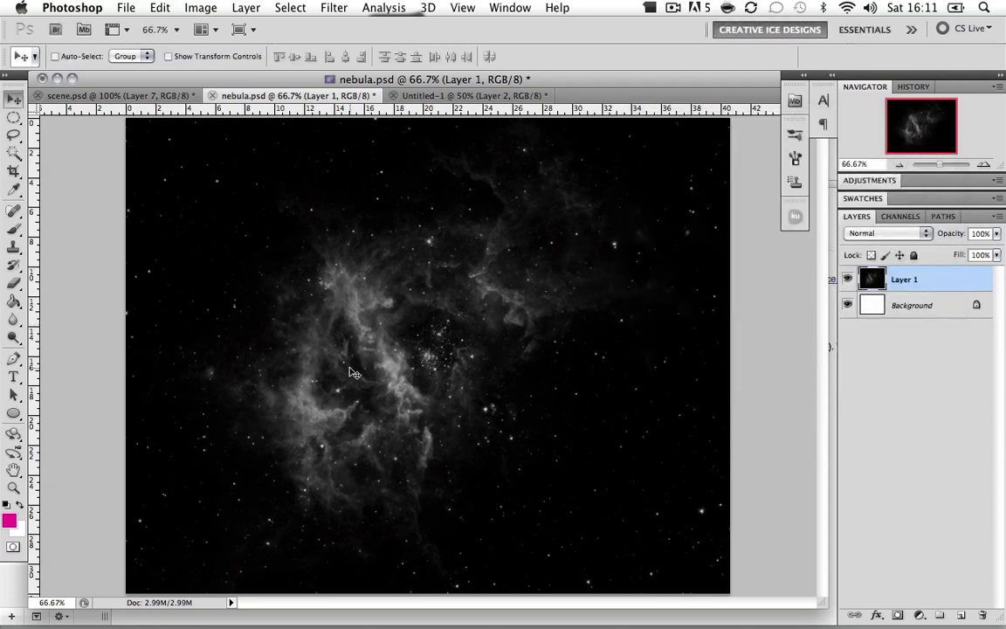
Drag the grey nebula into Untitled-1 as Layer 3, centre it, and blend it as Screen
{"action": "left_click_drag", "start_coordinate": [353, 373], "coordinate": [382, 330]}
{"action": "left_click_drag", "start_coordinate": [362, 293], "coordinate": [396, 359]}
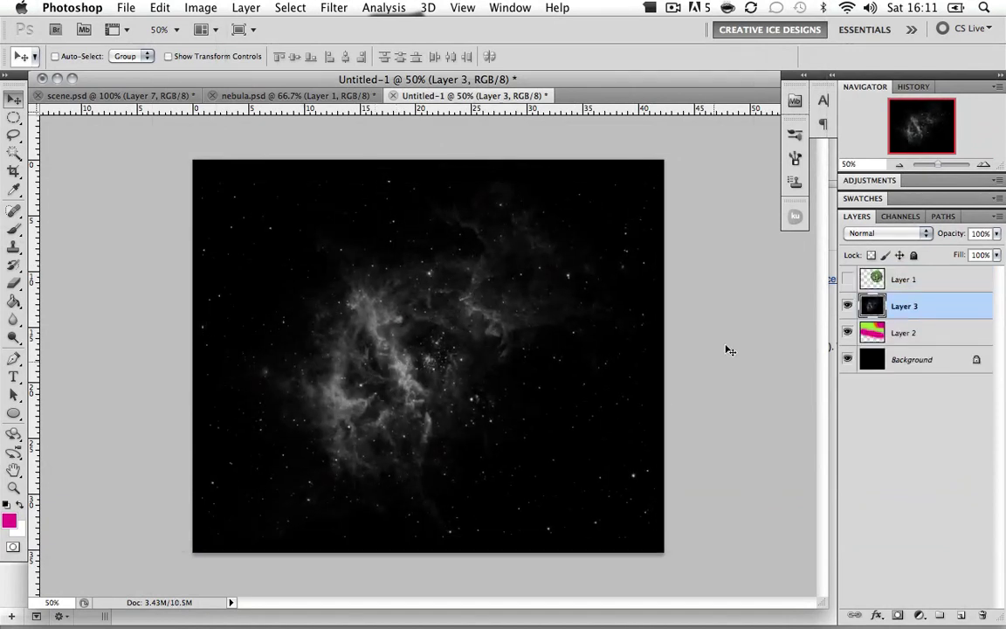
{"action": "left_click", "coordinate": [919, 234]}
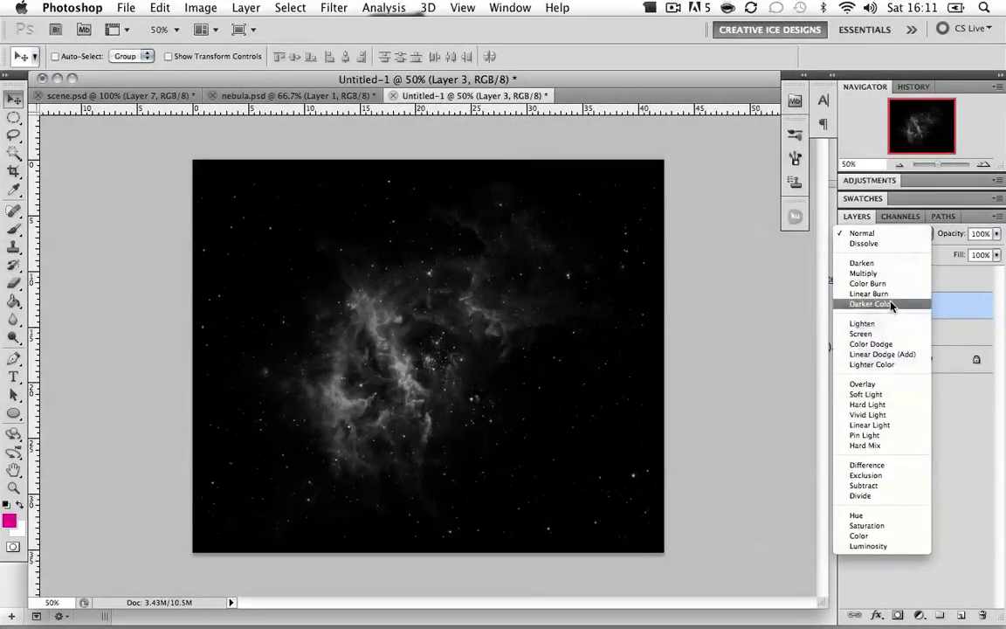
{"action": "left_click", "coordinate": [888, 334]}
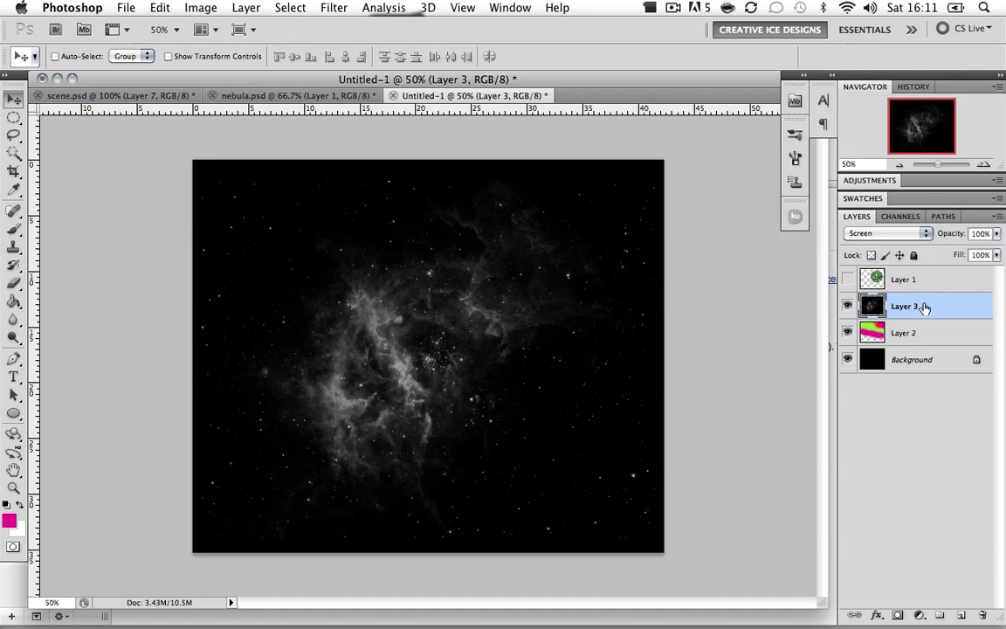
Move Layer 3 below the colour Layer 2, check the result zoomed, then show nebula.psd
{"action": "left_click_drag", "start_coordinate": [924, 307], "coordinate": [921, 342]}
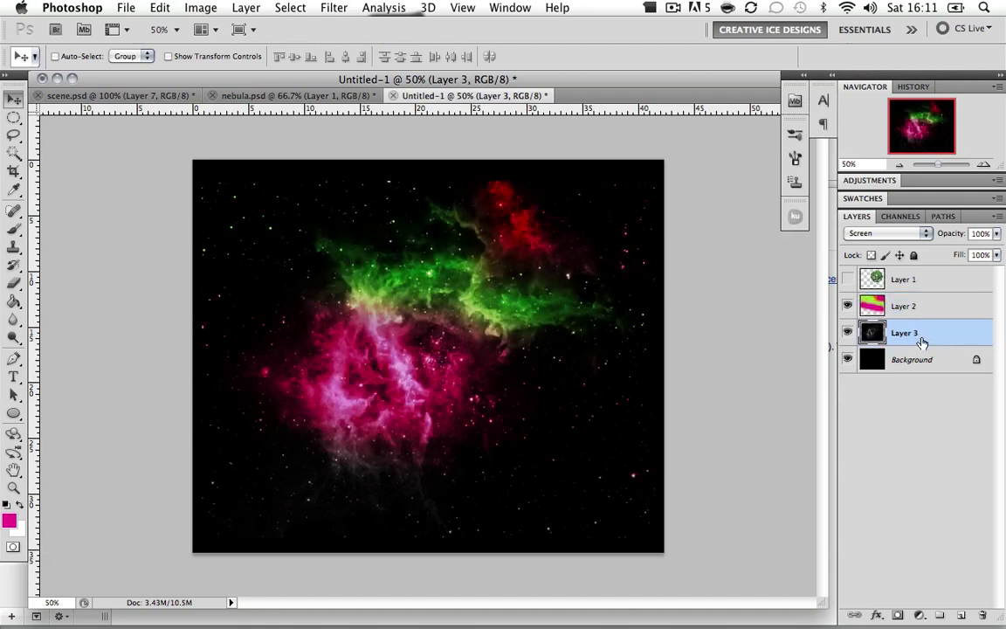
{"action": "left_click", "coordinate": [982, 165]}
{"action": "left_click", "coordinate": [982, 165]}
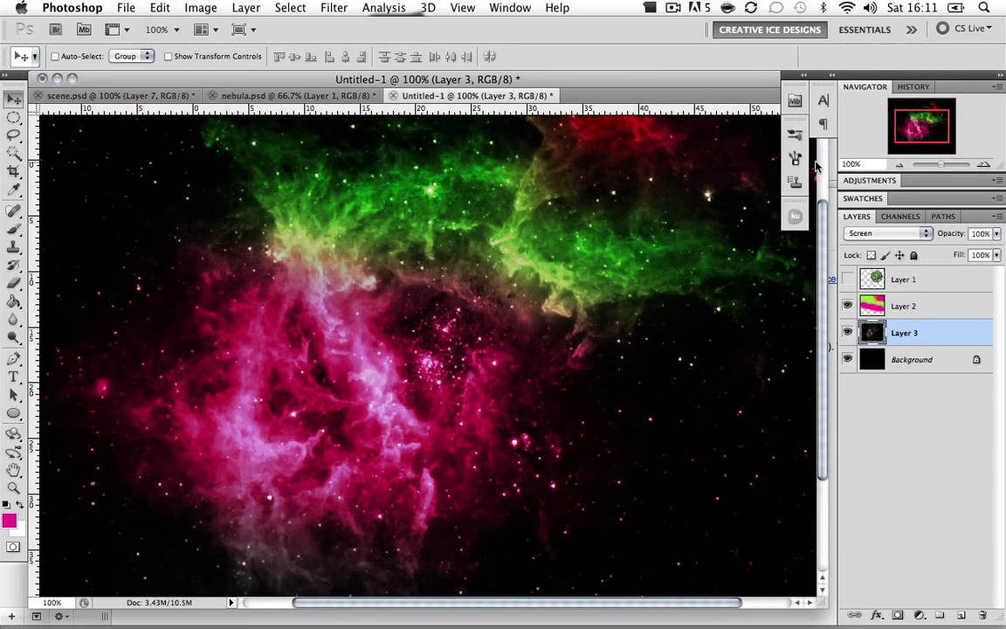
{"action": "left_click", "coordinate": [900, 166]}
{"action": "left_click", "coordinate": [300, 95]}
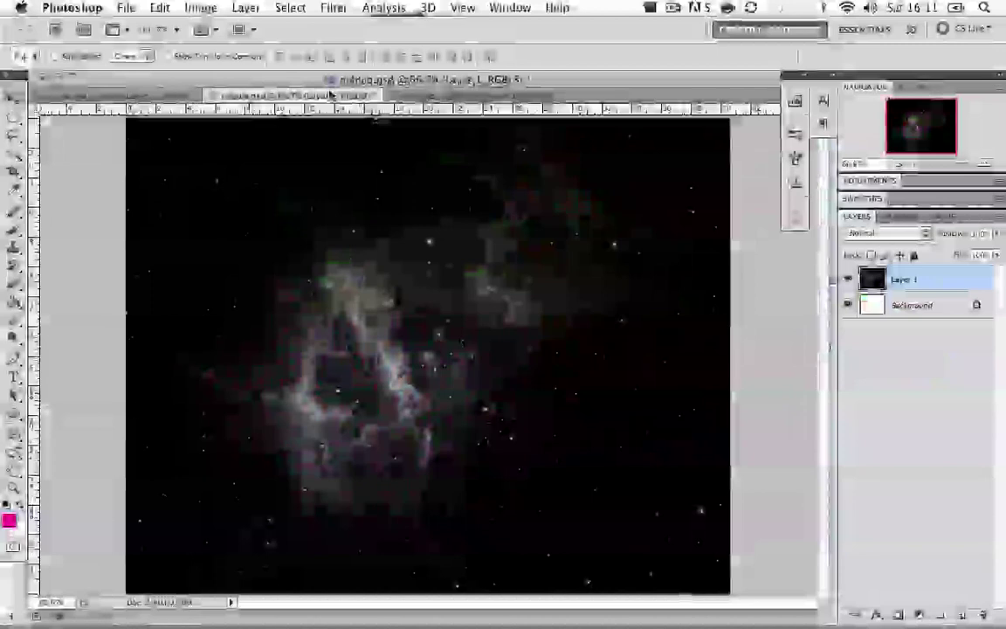
Return to Untitled-1 and drag the nebula Layer 3 up and to the left in two moves
{"action": "left_click", "coordinate": [423, 96]}
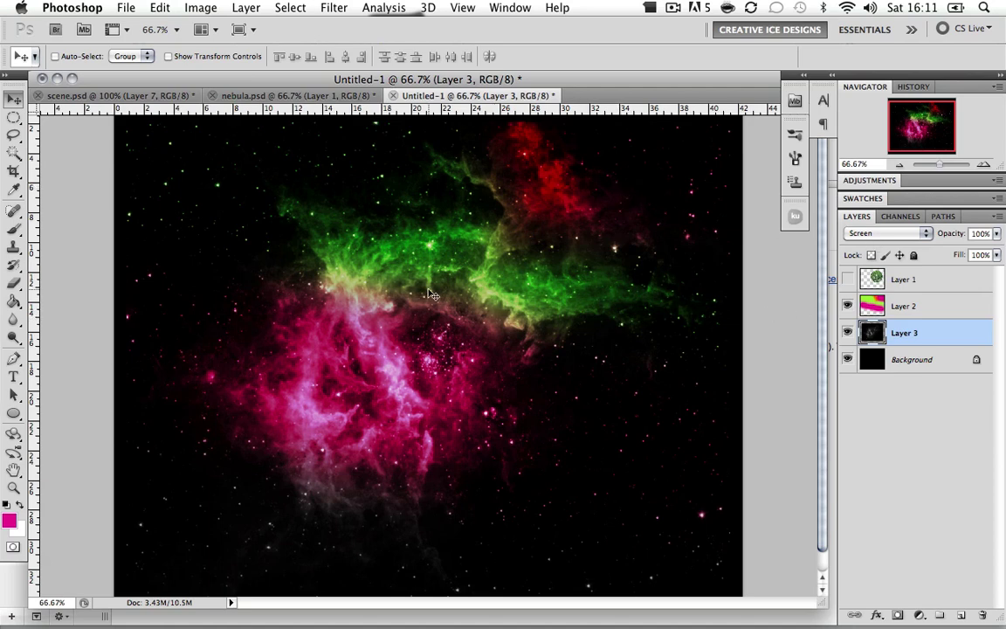
{"action": "left_click_drag", "start_coordinate": [371, 304], "coordinate": [583, 162]}
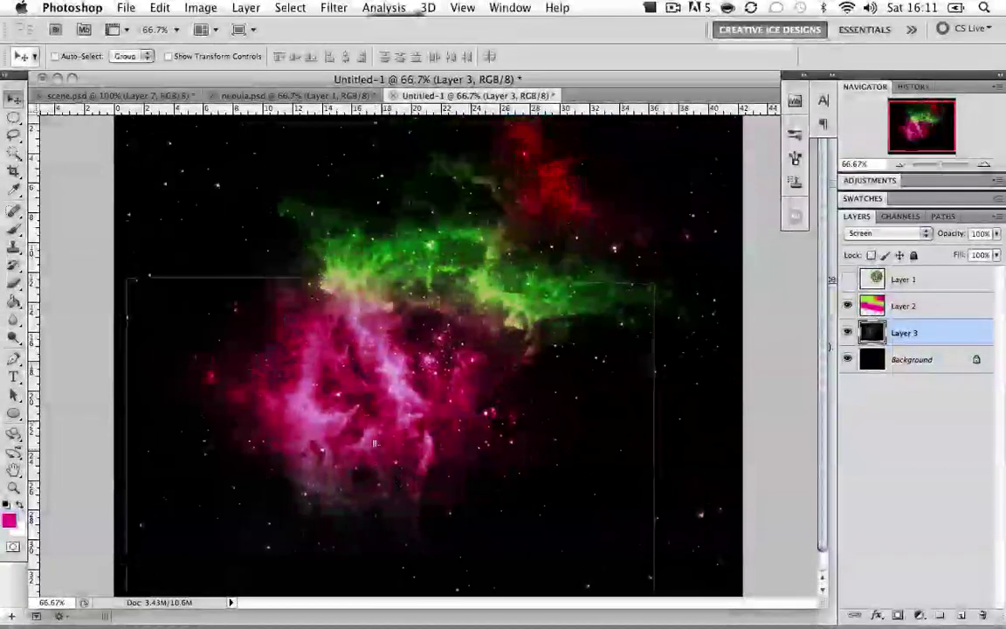
{"action": "left_click_drag", "start_coordinate": [410, 288], "coordinate": [350, 205]}
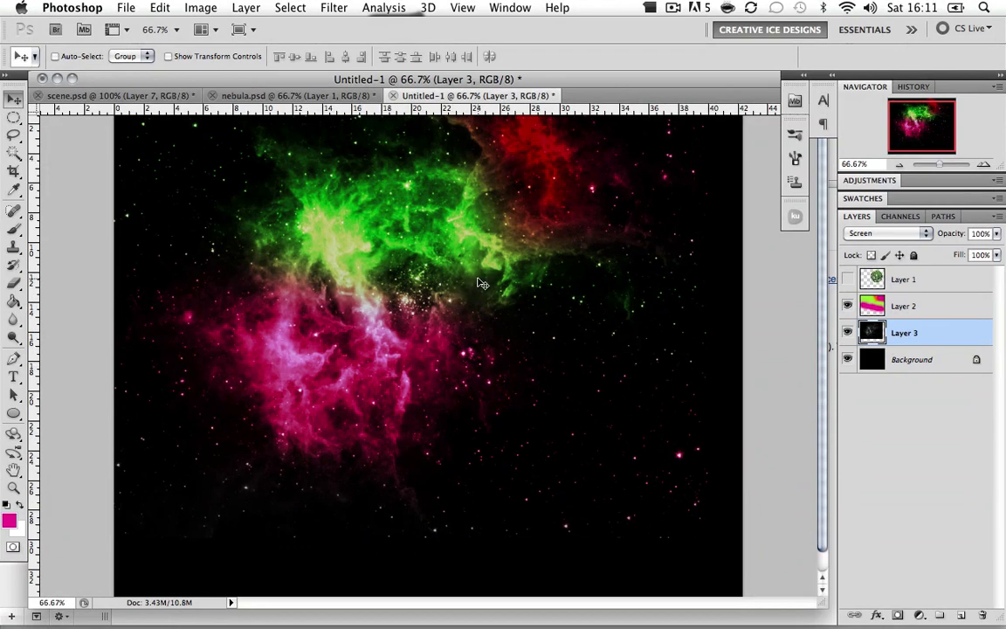
{"action": "scroll", "coordinate": [445, 255], "scroll_direction": "up", "scroll_amount": 2}
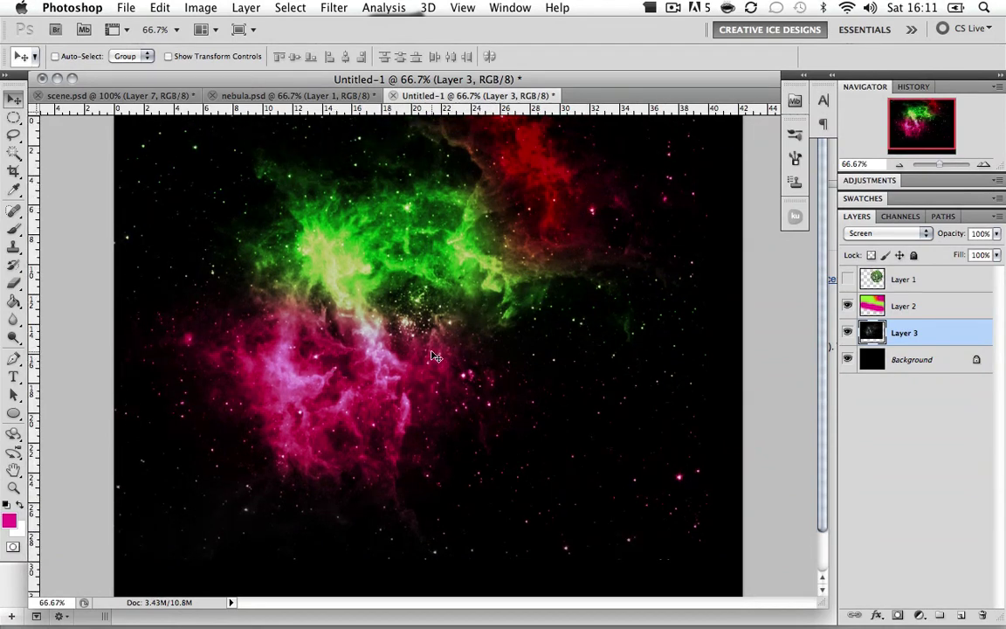
Show and select the moss planet Layer 1, discard a stray duplicate, and load its circular selection
{"action": "left_click", "coordinate": [846, 279]}
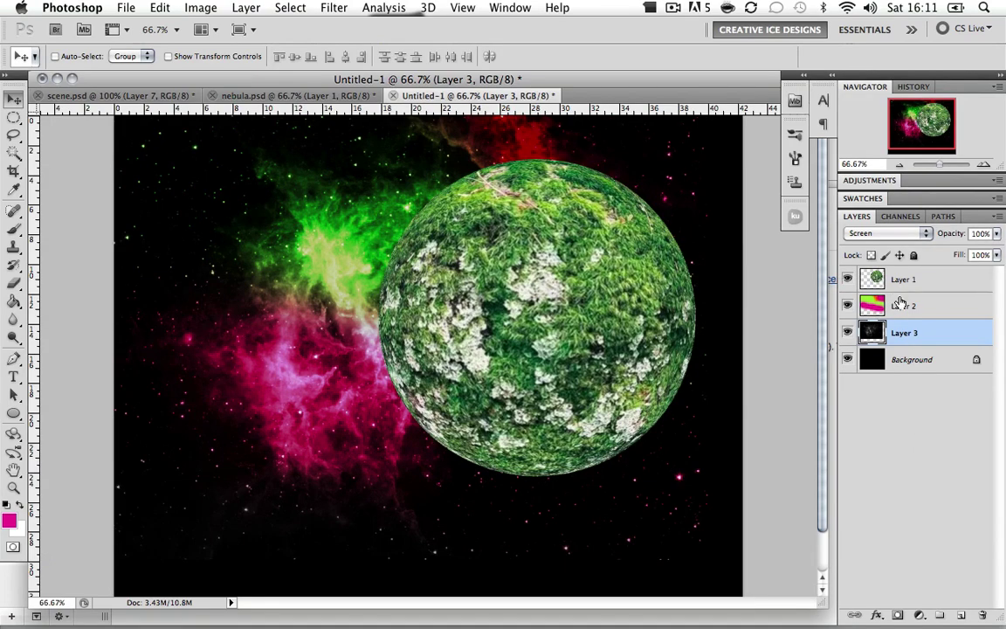
{"action": "left_click", "coordinate": [903, 279]}
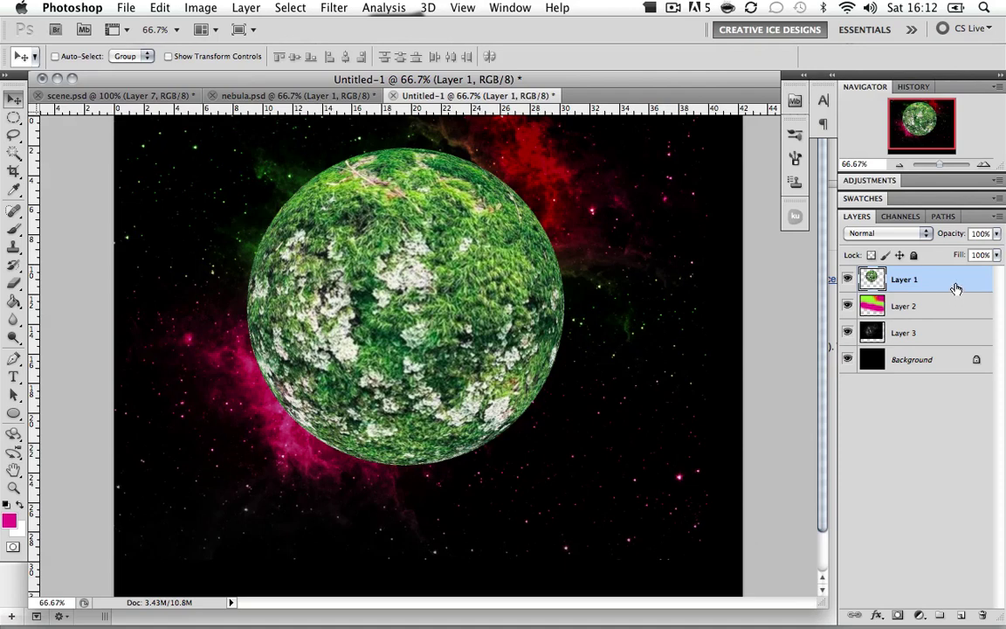
{"action": "left_click_drag", "start_coordinate": [956, 288], "coordinate": [960, 616]}
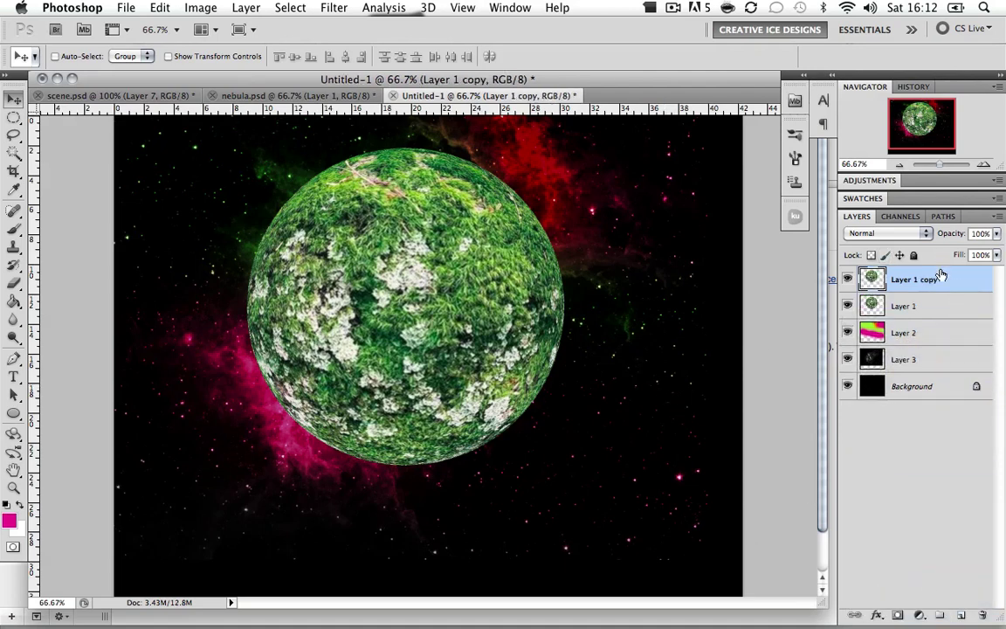
{"action": "left_click_drag", "start_coordinate": [941, 279], "coordinate": [981, 615]}
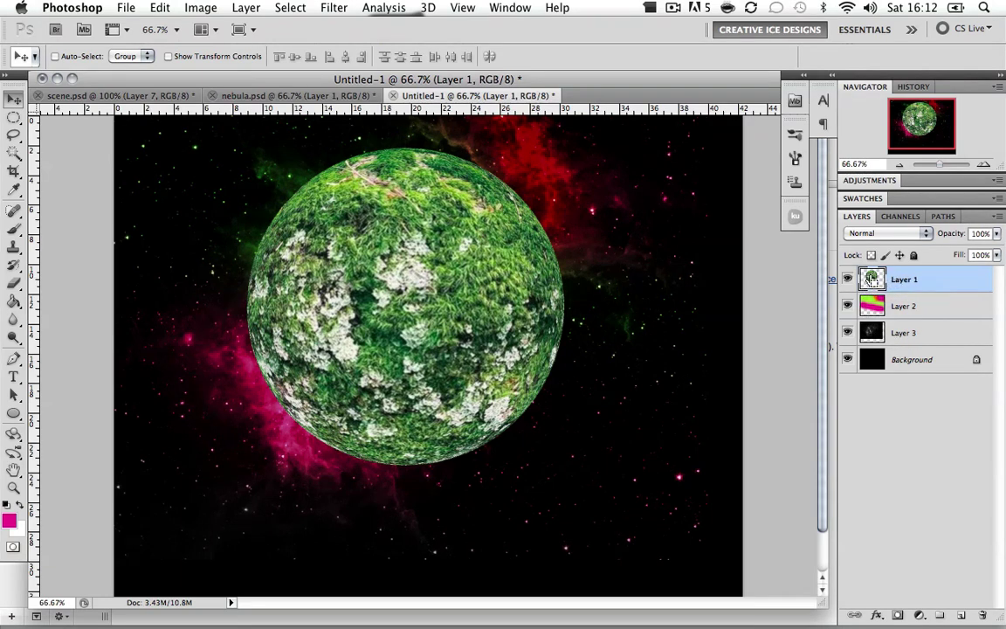
{"action": "left_click", "coordinate": [870, 279], "text": "super"}
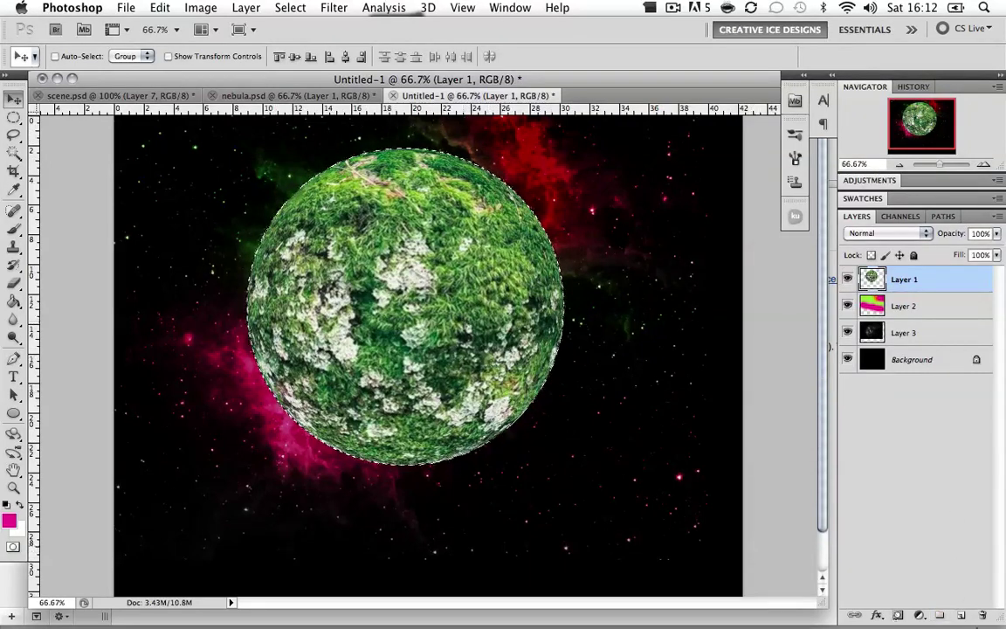
Fill the planet's circular selection with black on a new Layer 4
{"action": "left_click", "coordinate": [962, 615]}
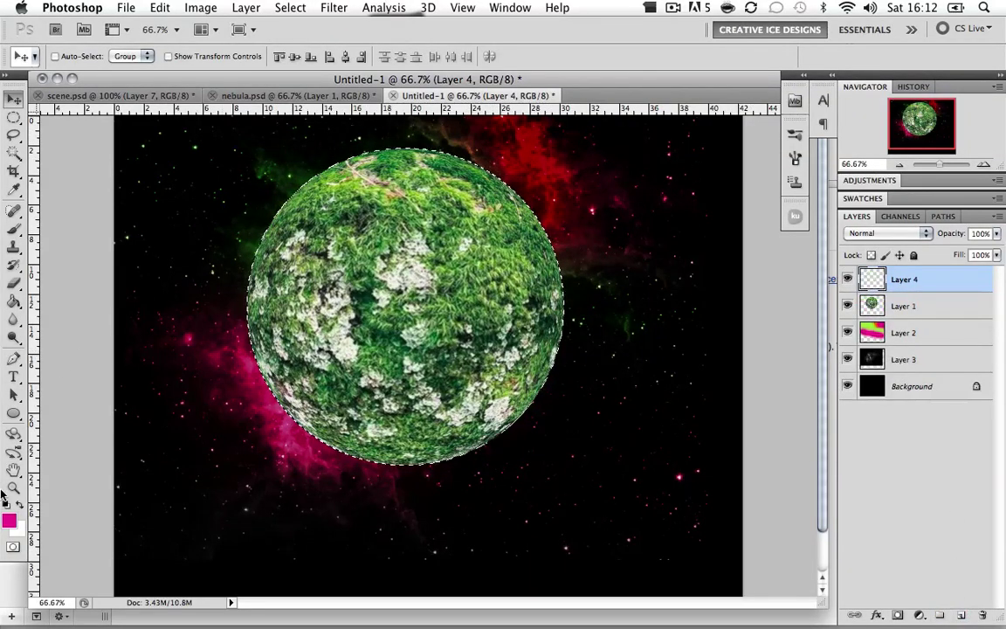
{"action": "key", "text": "d"}
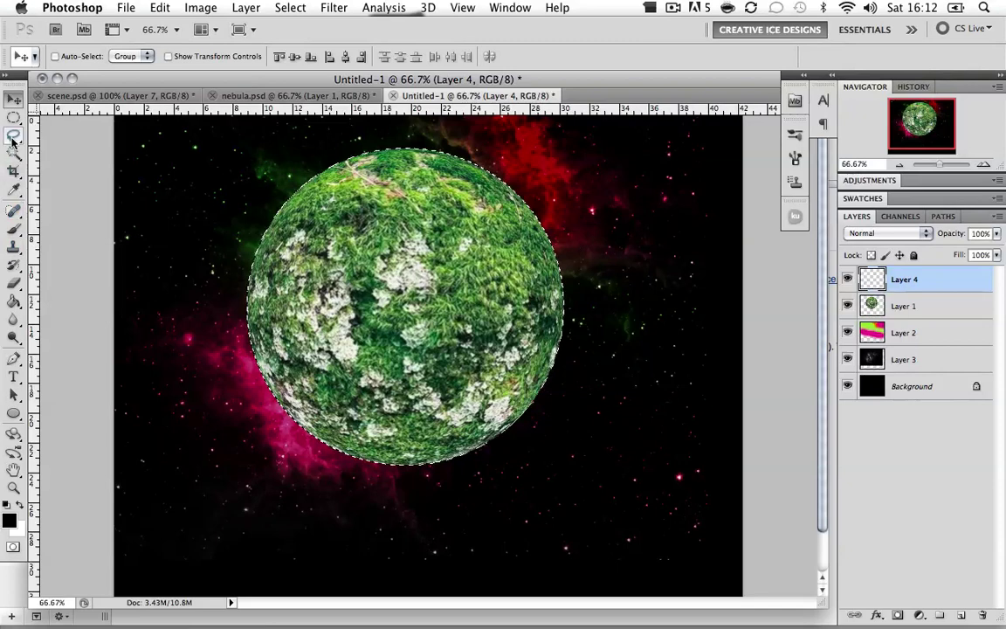
{"action": "left_click", "coordinate": [13, 301]}
{"action": "left_click", "coordinate": [364, 288]}
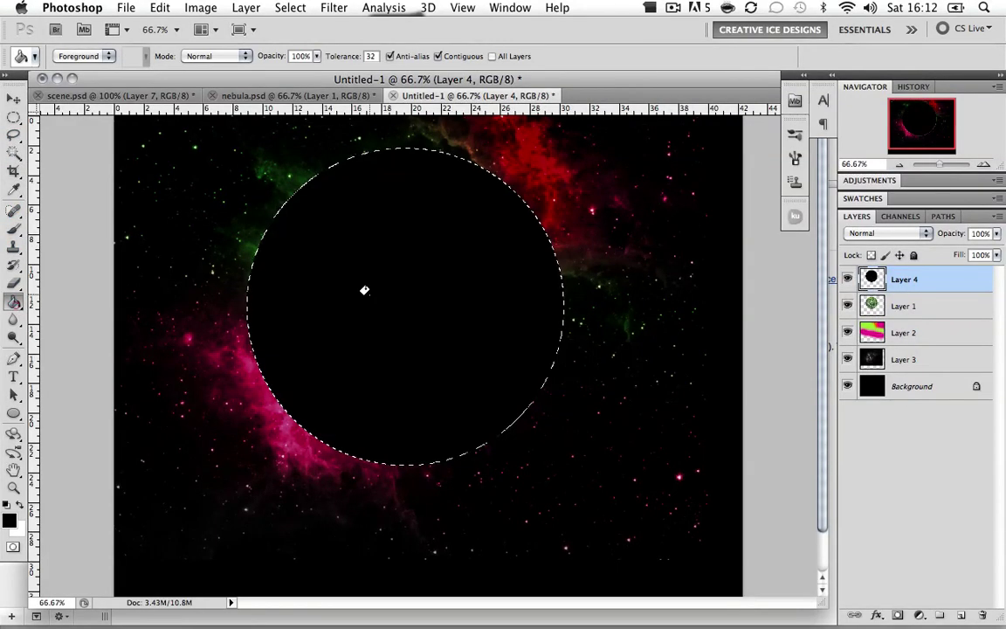
Deselect and shift the black disc down-right, leaving a green crescent at upper left
{"action": "key", "text": "super+d"}
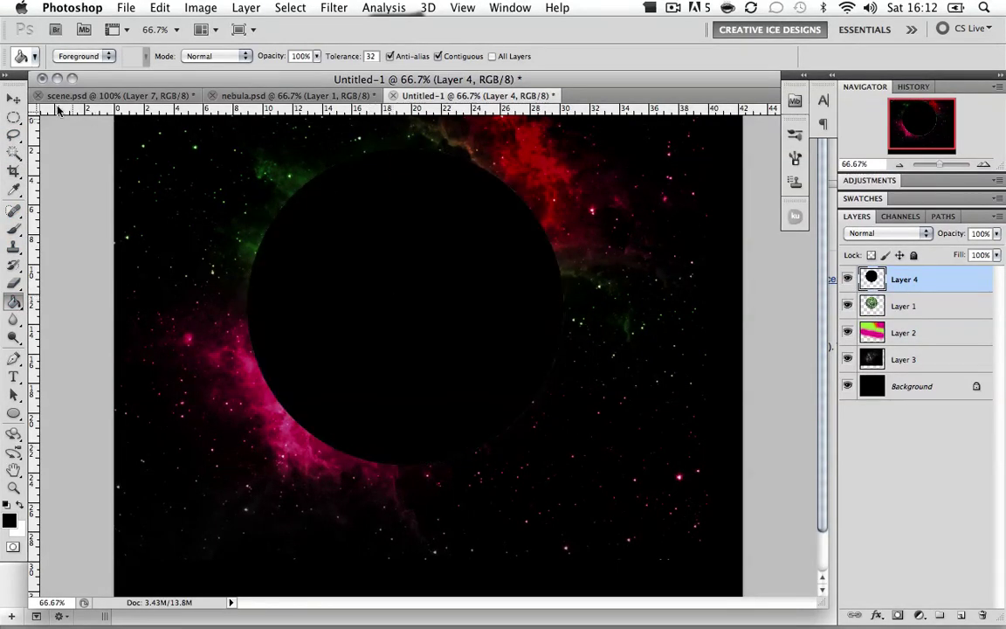
{"action": "left_click", "coordinate": [13, 99]}
{"action": "left_click_drag", "start_coordinate": [376, 342], "coordinate": [437, 385]}
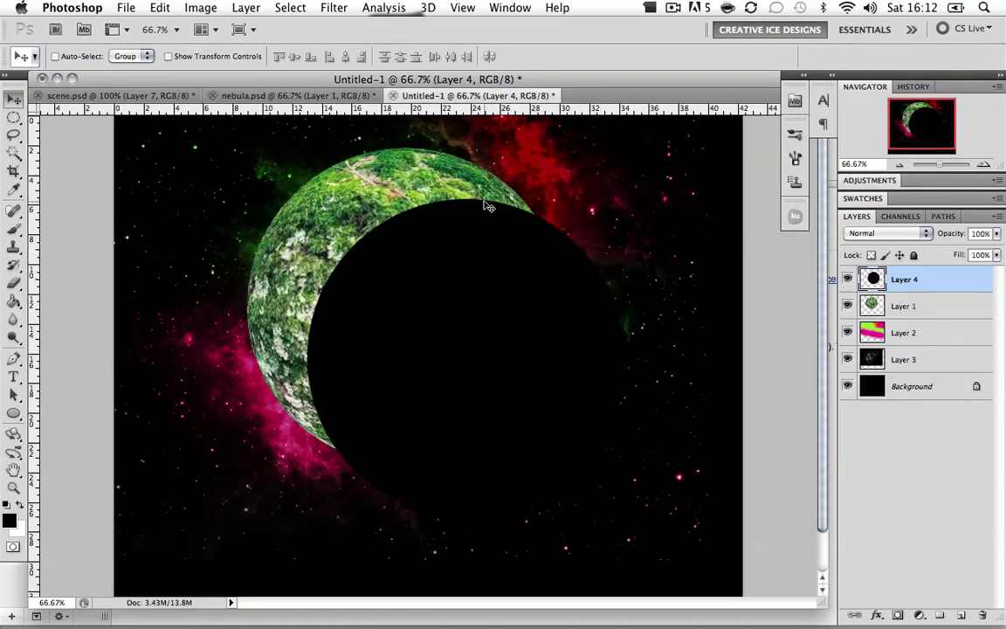
Apply a 30.9-pixel Gaussian Blur to the black disc and nudge it slightly right
{"action": "left_click", "coordinate": [334, 9]}
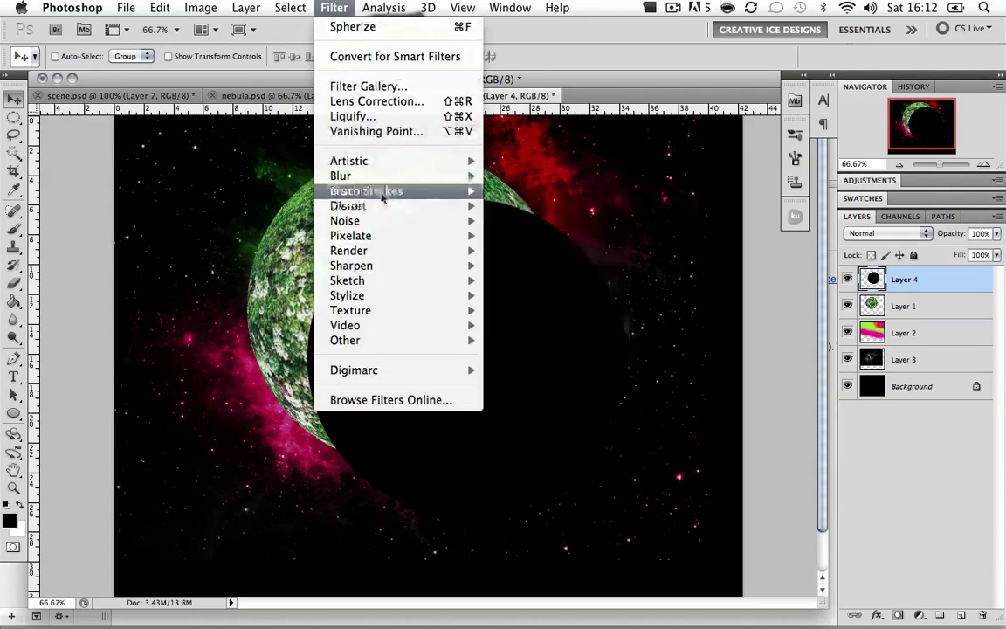
{"action": "mouse_move", "coordinate": [377, 177]}
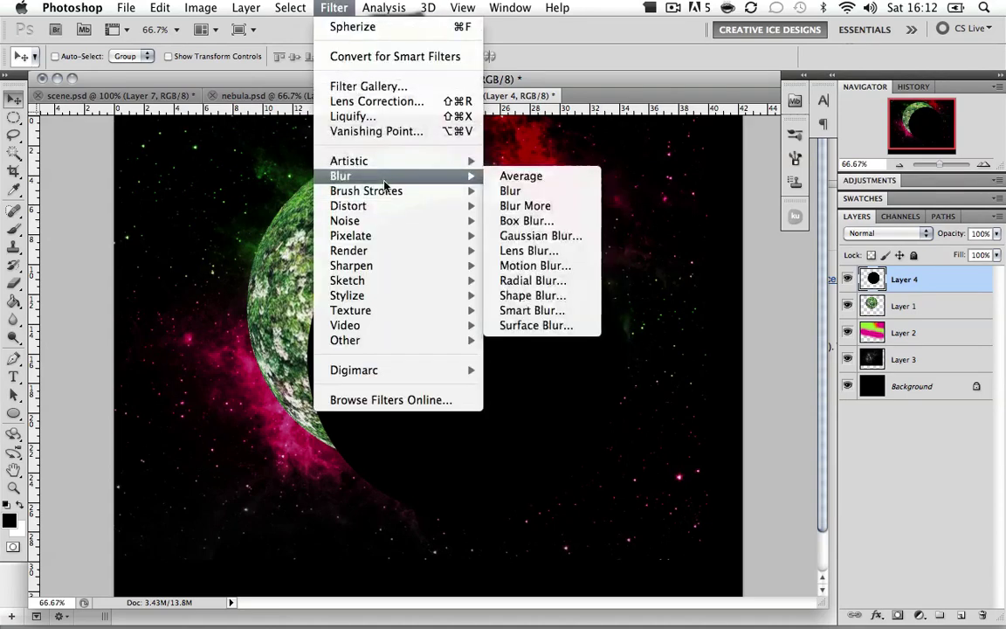
{"action": "left_click", "coordinate": [533, 236]}
{"action": "left_click_drag", "start_coordinate": [704, 462], "coordinate": [735, 461]}
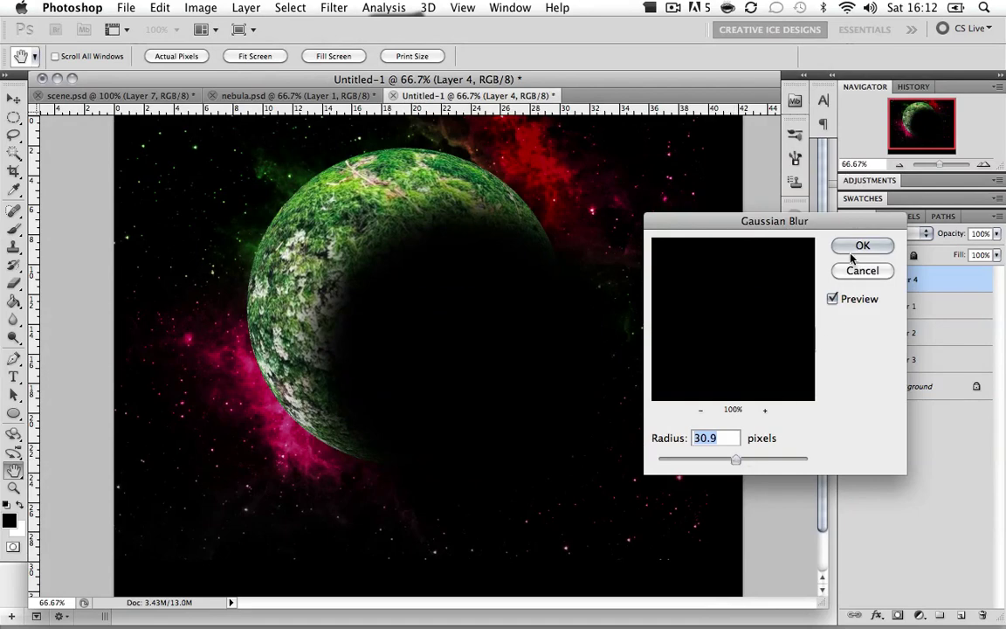
{"action": "key", "text": "Return"}
{"action": "key", "text": "v"}
{"action": "left_click_drag", "start_coordinate": [444, 324], "coordinate": [495, 329]}
Scale the blurred shadow disc to 130.81% and shift it right and up
{"action": "key", "text": "ctrl+t"}
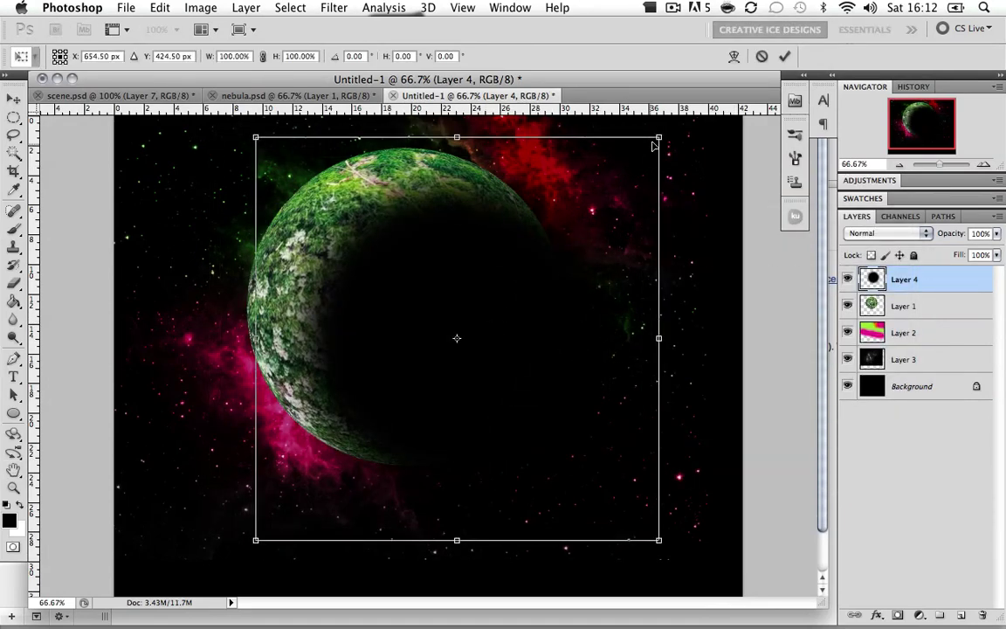
{"action": "left_click_drag", "start_coordinate": [253, 546], "coordinate": [131, 622]}
{"action": "key", "text": "Return"}
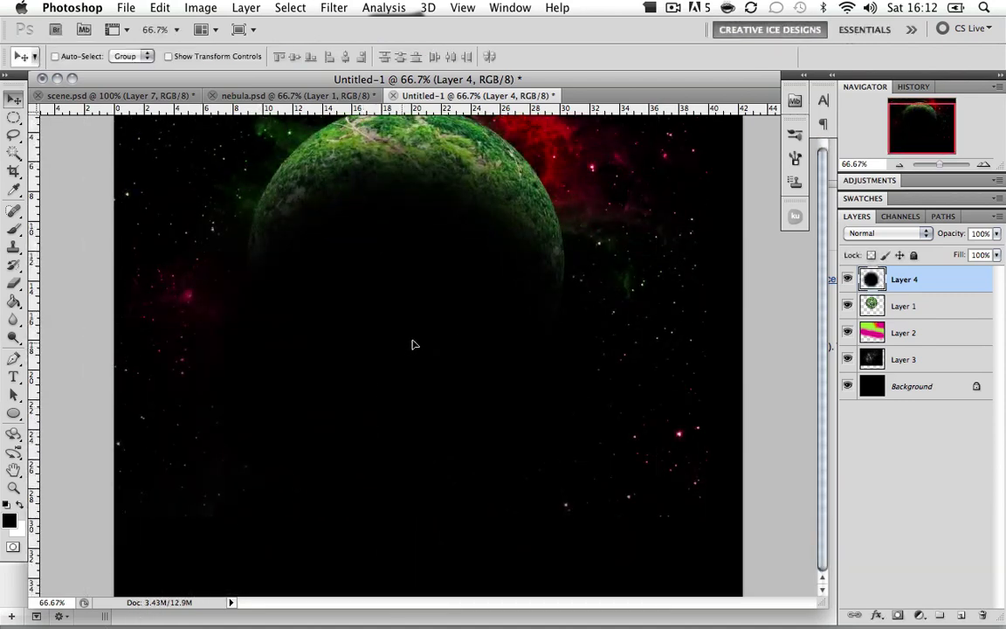
{"action": "left_click_drag", "start_coordinate": [411, 343], "coordinate": [462, 309]}
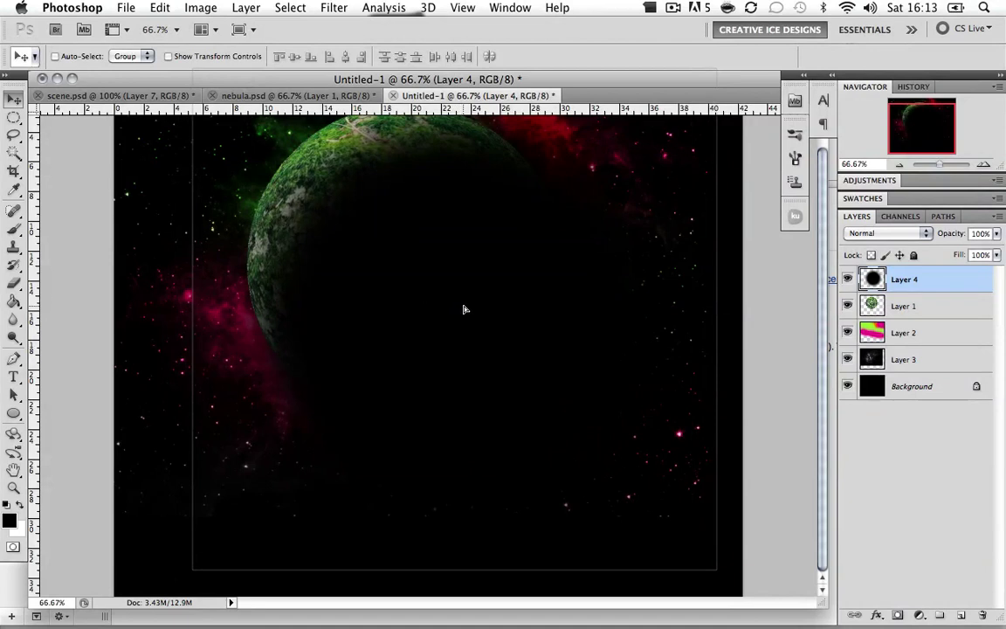
{"action": "scroll", "coordinate": [444, 359], "scroll_direction": "up", "scroll_amount": 3}
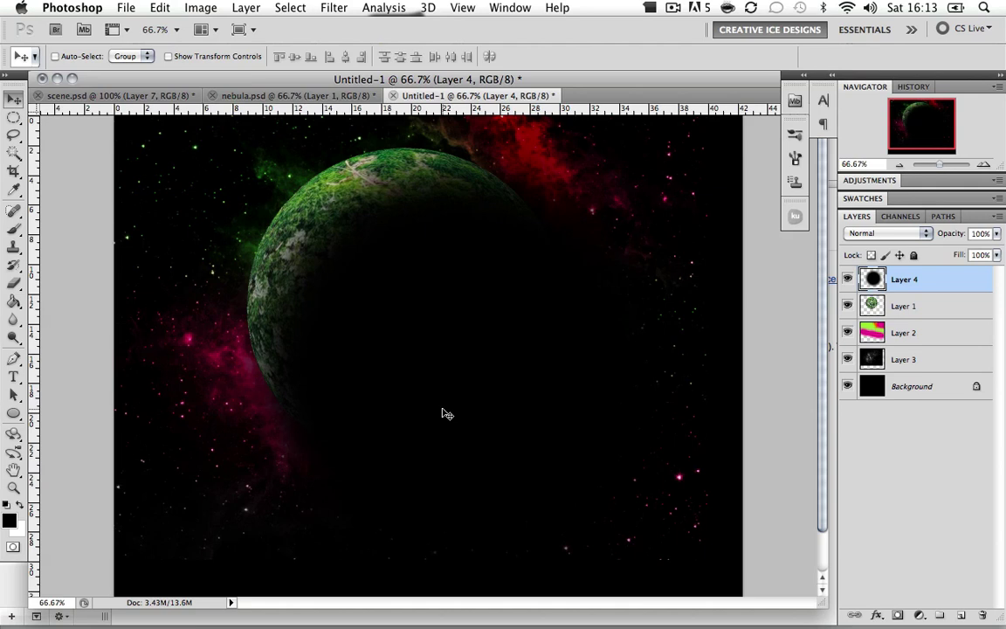
Give Layer 1 a Screen Outer Glow at 75% in pale aqua c1faea, size 35 px
{"action": "left_click", "coordinate": [918, 315]}
{"action": "left_click", "coordinate": [869, 609]}
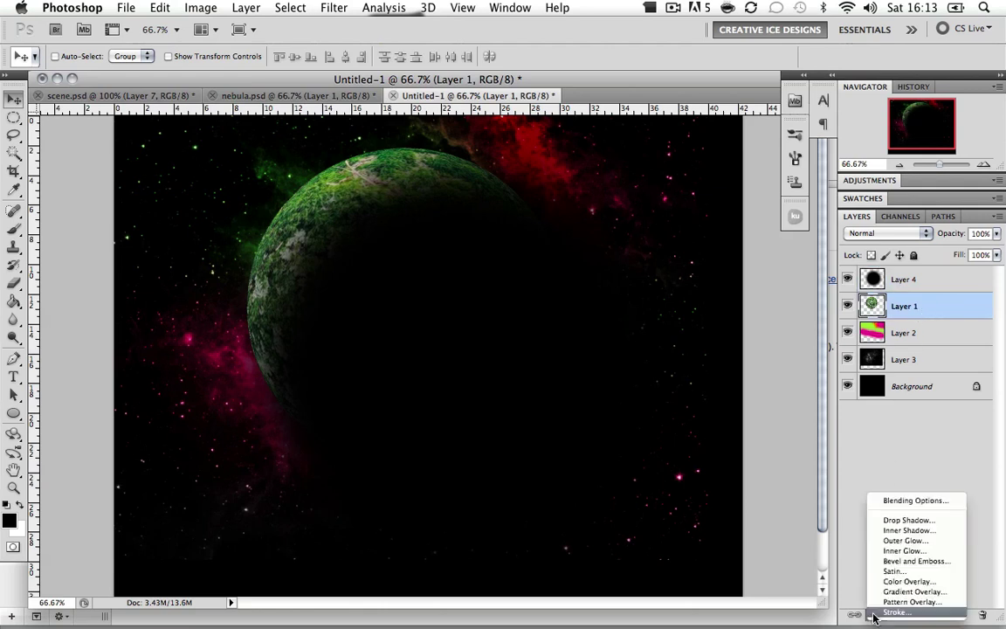
{"action": "key", "text": "Escape"}
{"action": "key", "text": "h"}
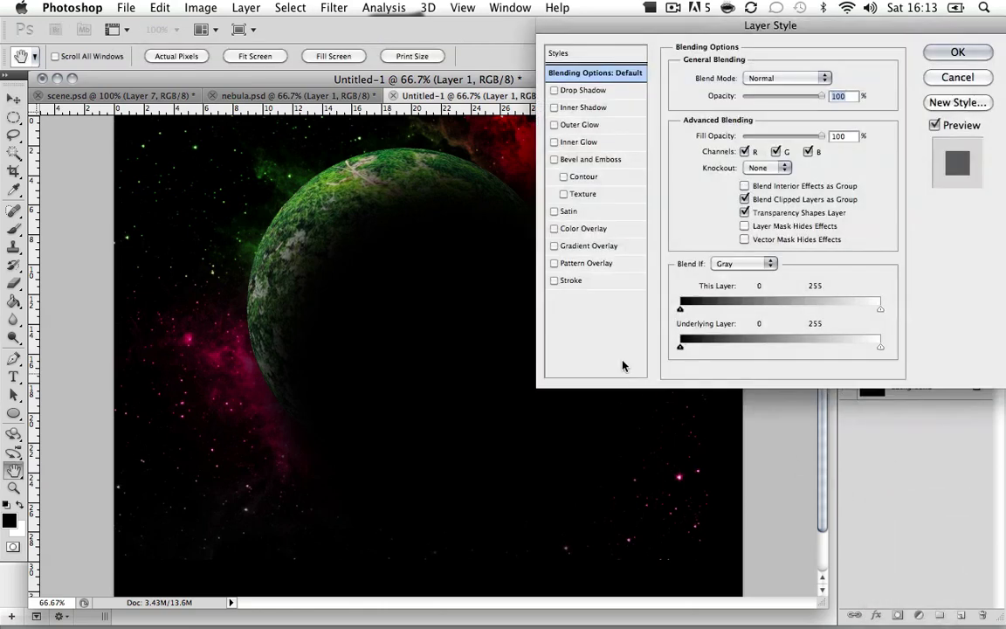
{"action": "left_click", "coordinate": [581, 125]}
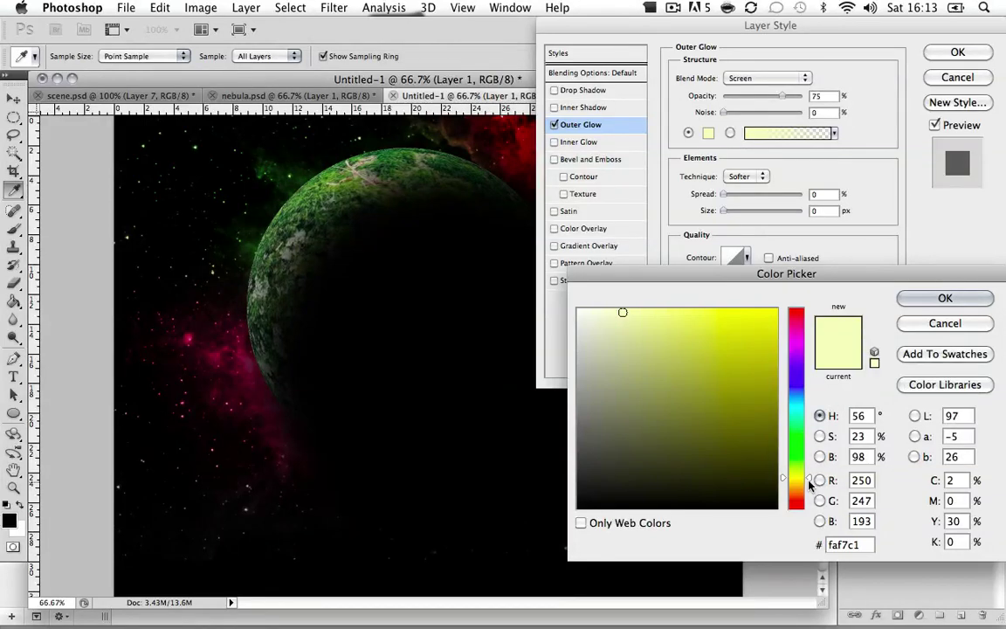
{"action": "left_click_drag", "start_coordinate": [811, 479], "coordinate": [813, 417]}
{"action": "left_click", "coordinate": [945, 298]}
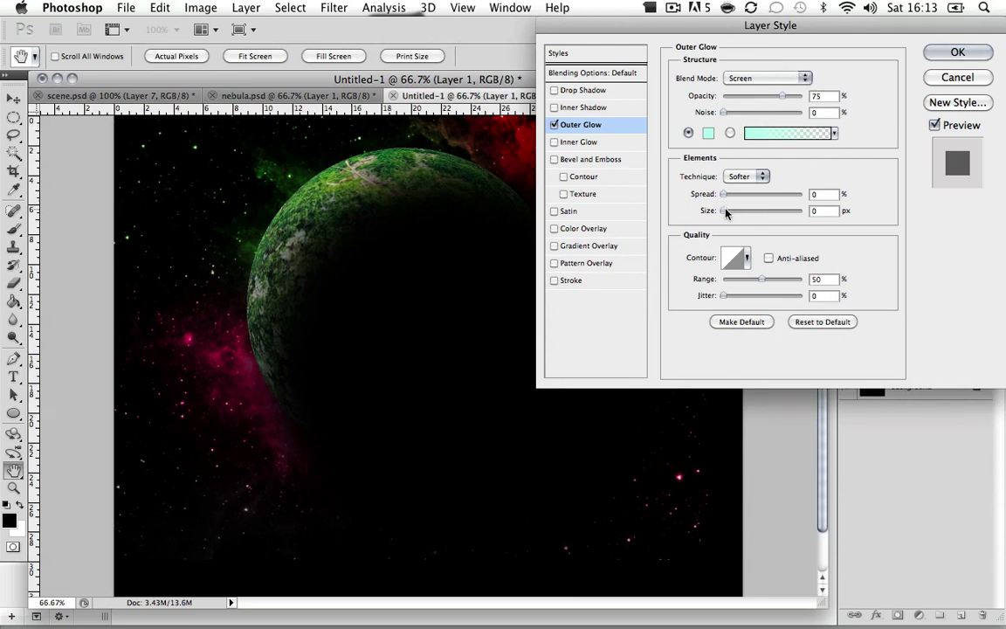
{"action": "left_click_drag", "start_coordinate": [724, 210], "coordinate": [737, 210]}
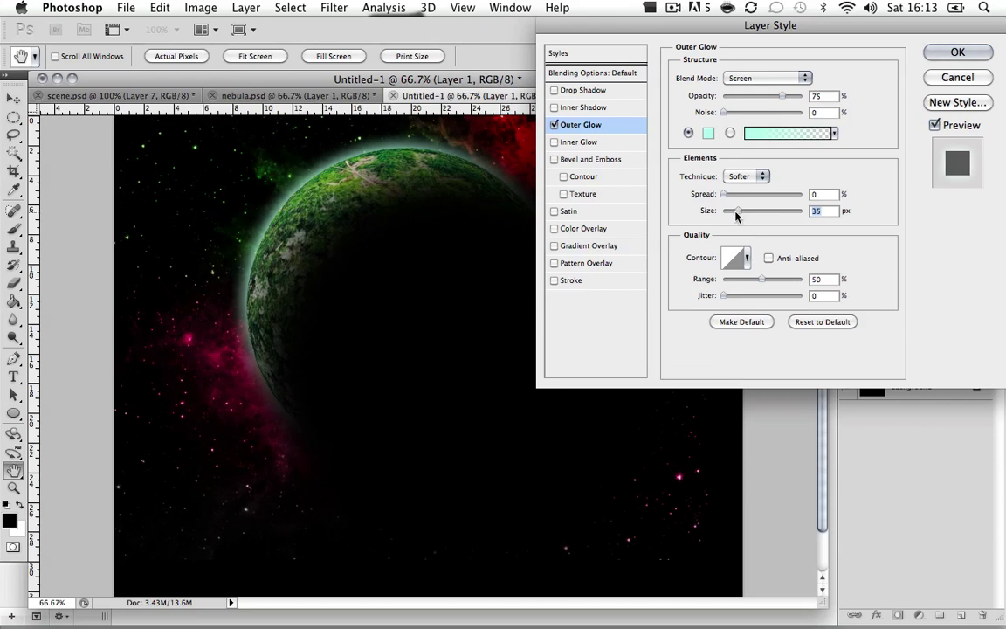
Turn on the planet's Inner Glow and set its colour to a light cyan
{"action": "left_click", "coordinate": [603, 144]}
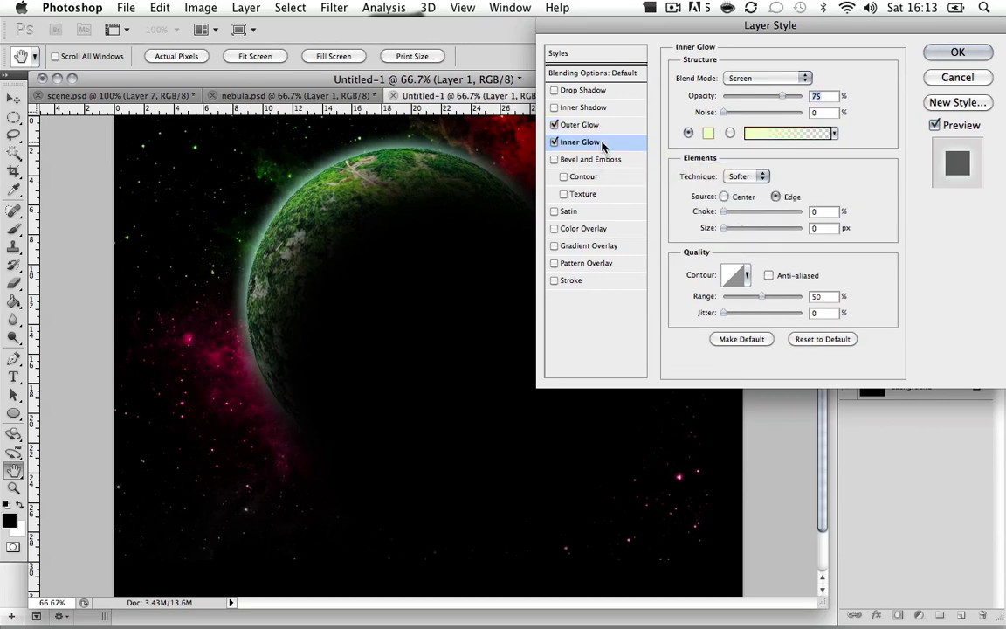
{"action": "left_click", "coordinate": [708, 134]}
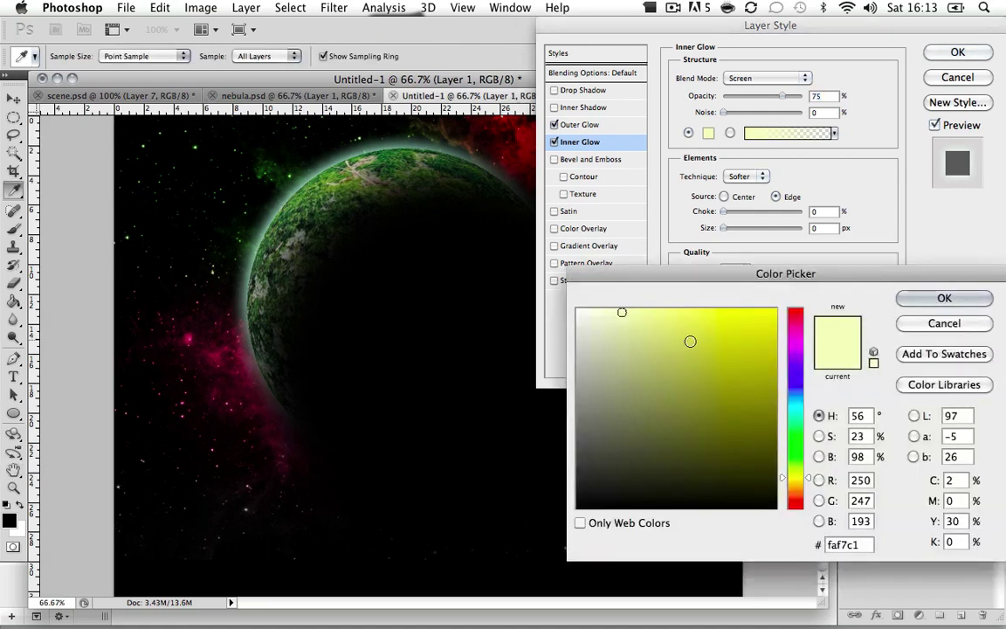
{"action": "left_click_drag", "start_coordinate": [810, 485], "coordinate": [810, 407]}
{"action": "left_click_drag", "start_coordinate": [621, 315], "coordinate": [622, 332]}
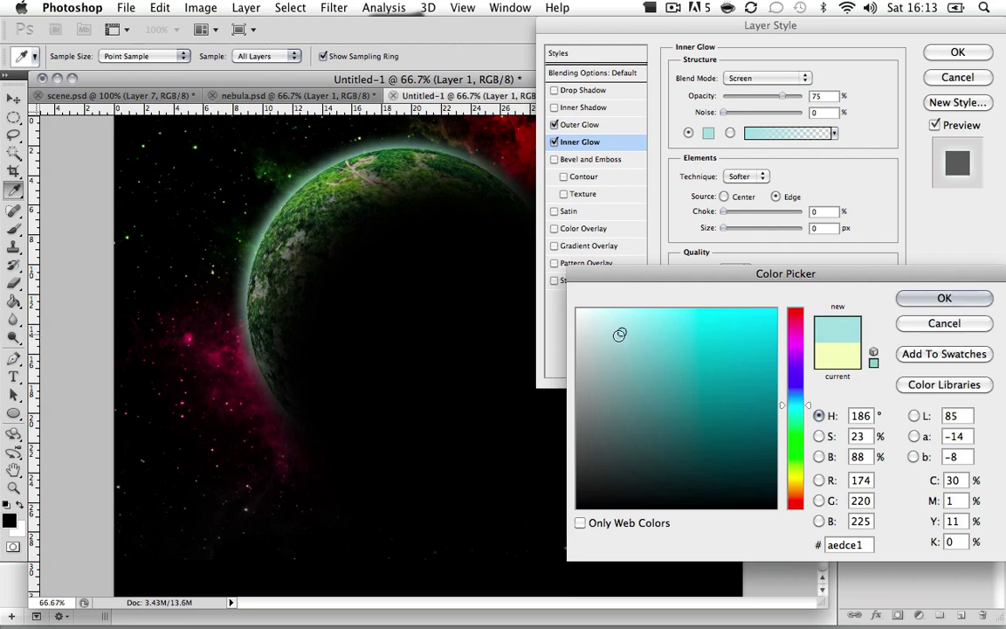
{"action": "left_click", "coordinate": [629, 342]}
{"action": "left_click", "coordinate": [944, 298]}
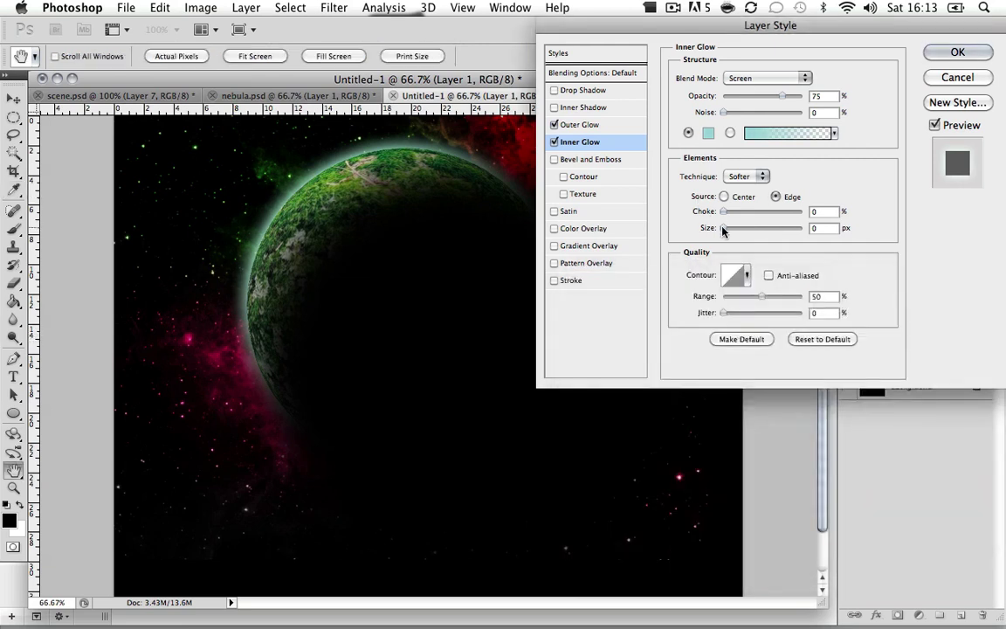
Set the Inner Glow size to 76 px and apply both glow effects
{"action": "left_click_drag", "start_coordinate": [724, 229], "coordinate": [749, 229]}
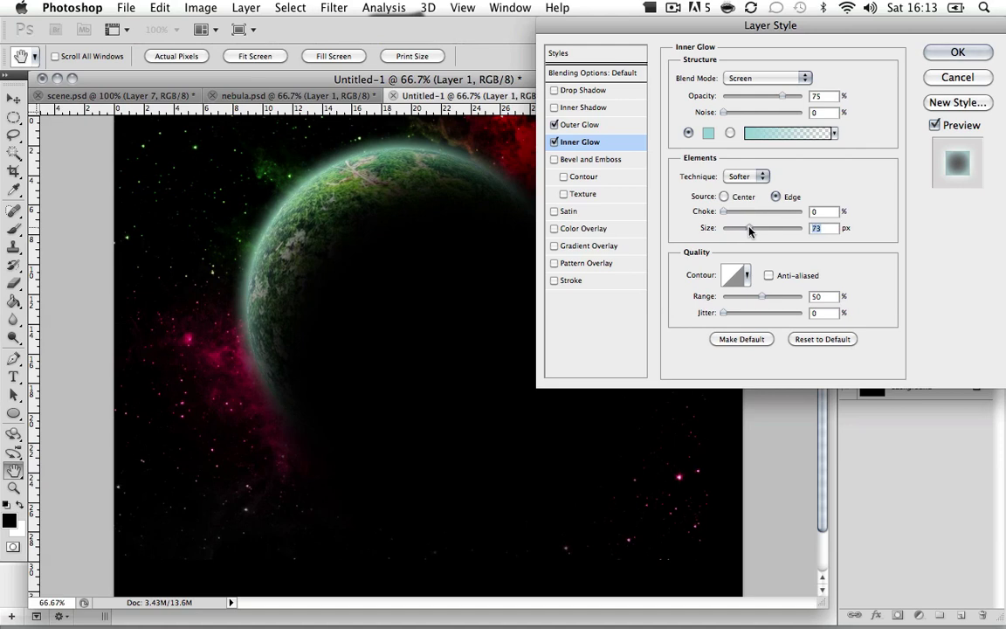
{"action": "left_click", "coordinate": [627, 129]}
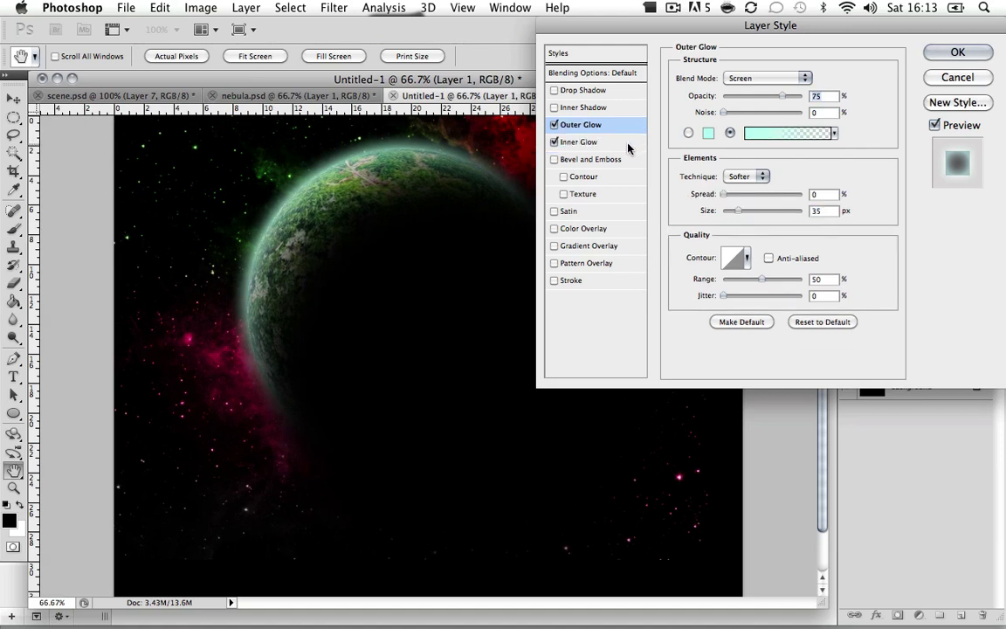
{"action": "left_click", "coordinate": [621, 143]}
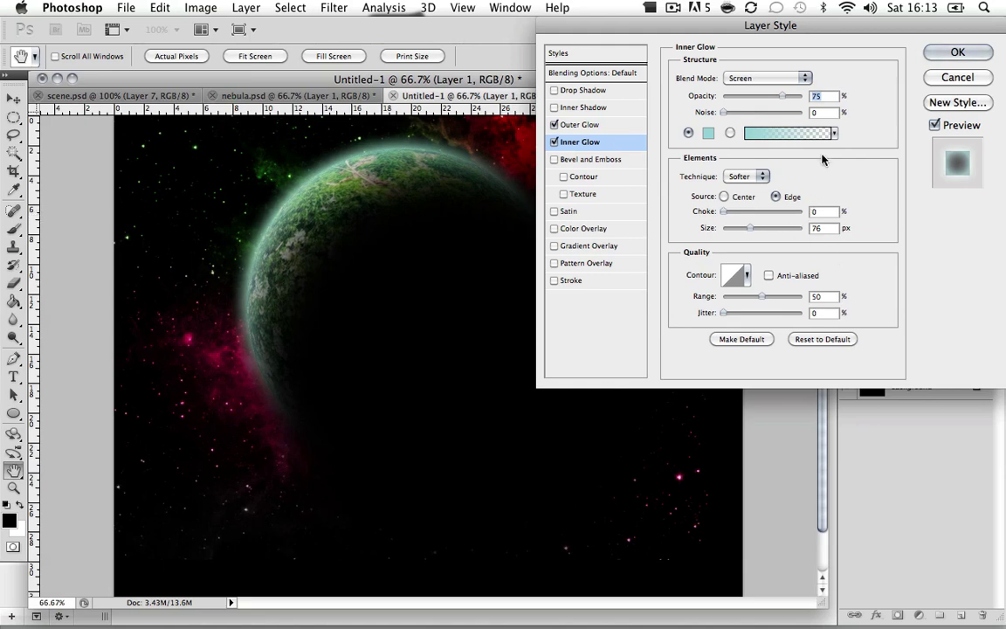
{"action": "left_click", "coordinate": [959, 53]}
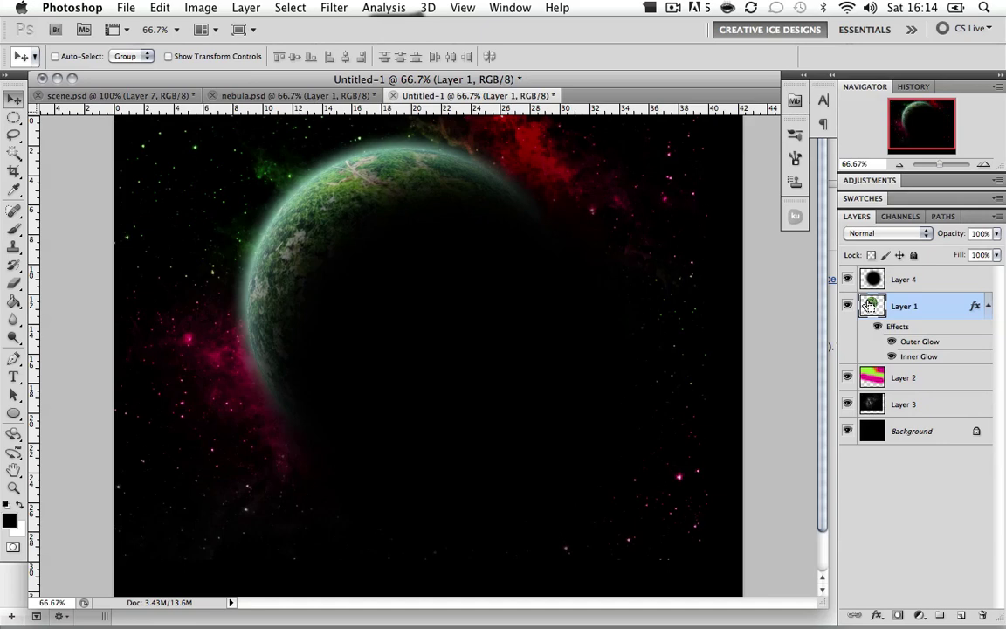
Load Layer 1's planet circle as a selection with the shadow Layer 4 active
{"action": "left_click", "coordinate": [871, 304], "text": "super"}
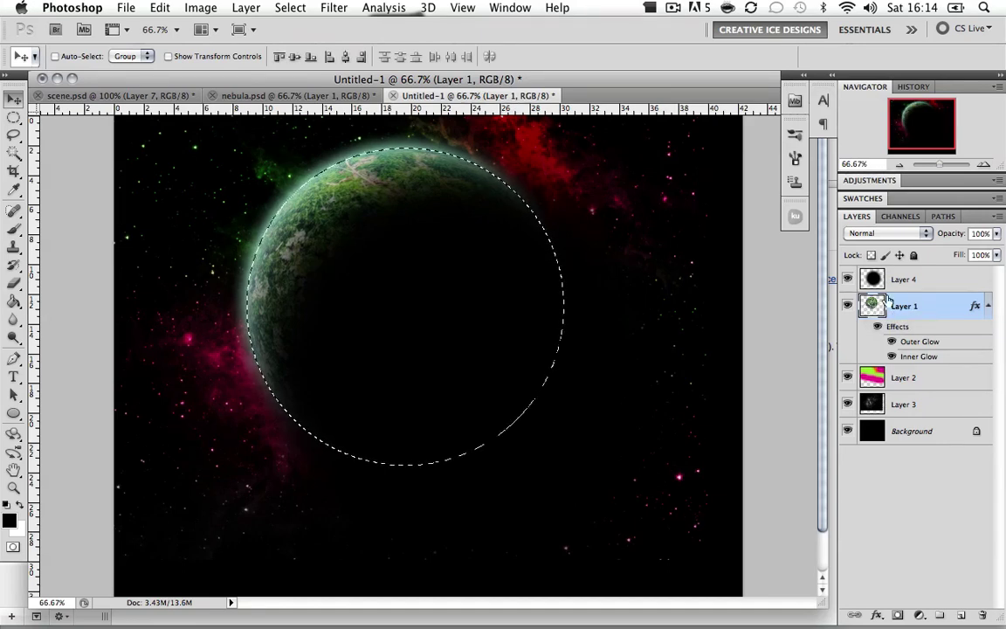
{"action": "left_click", "coordinate": [904, 280]}
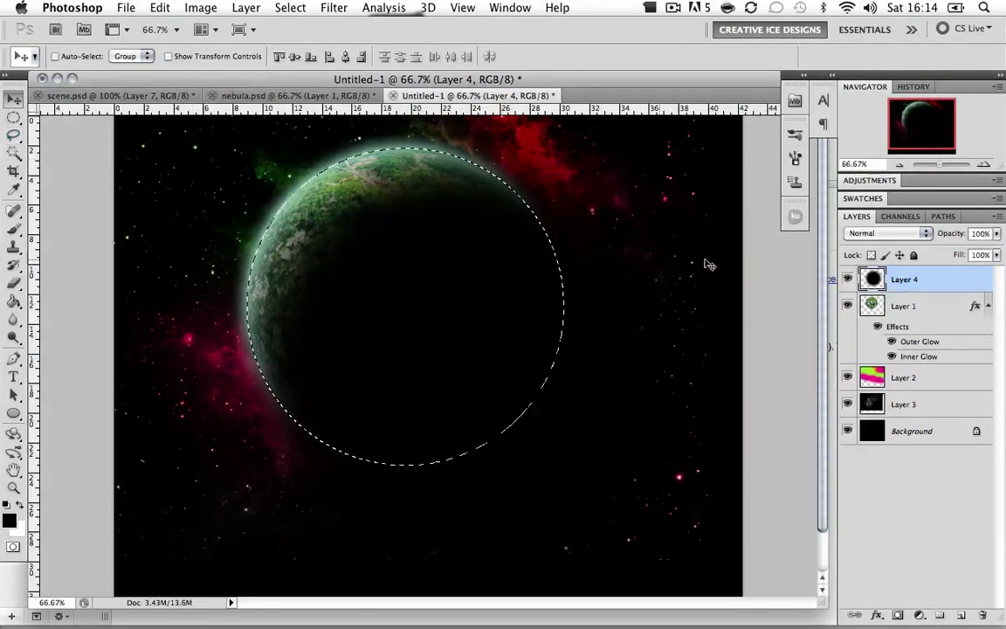
{"action": "right_click", "coordinate": [551, 174]}
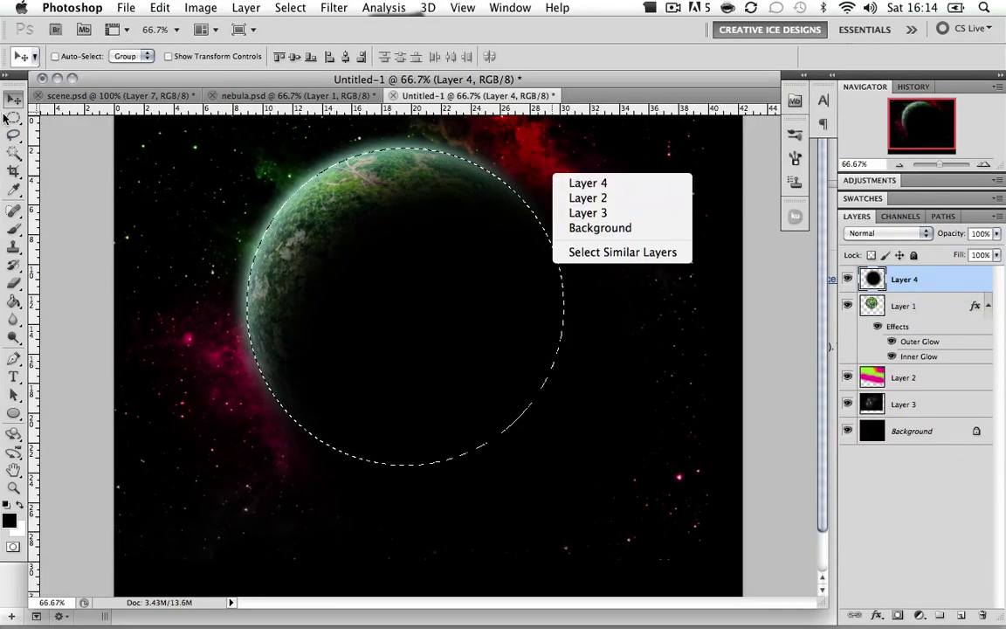
{"action": "left_click", "coordinate": [10, 116]}
Invert the selection, remove the shadow spilling outside the planet, and deselect
{"action": "right_click", "coordinate": [566, 165]}
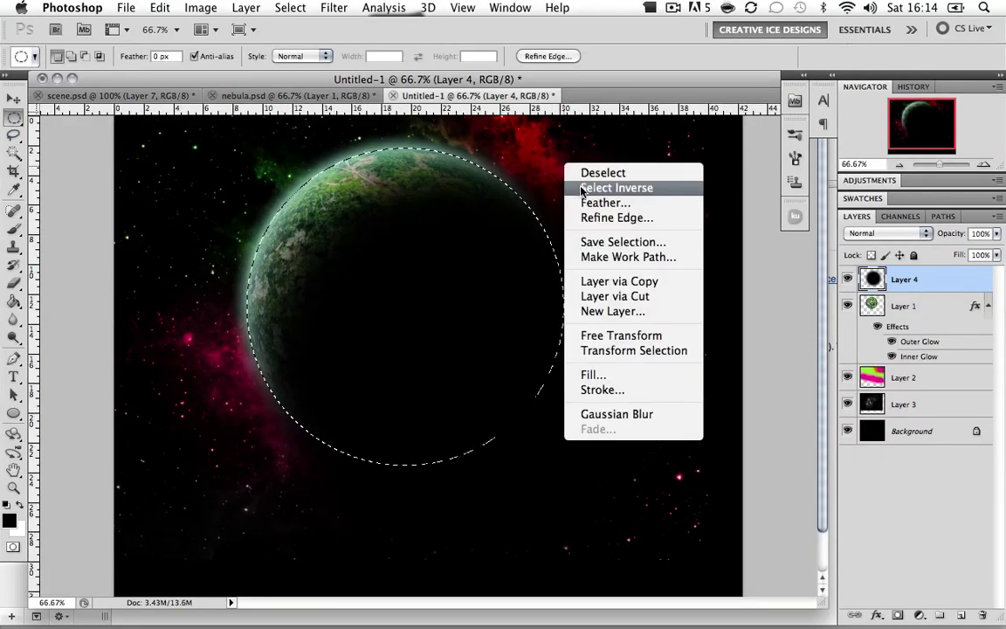
{"action": "left_click", "coordinate": [611, 188]}
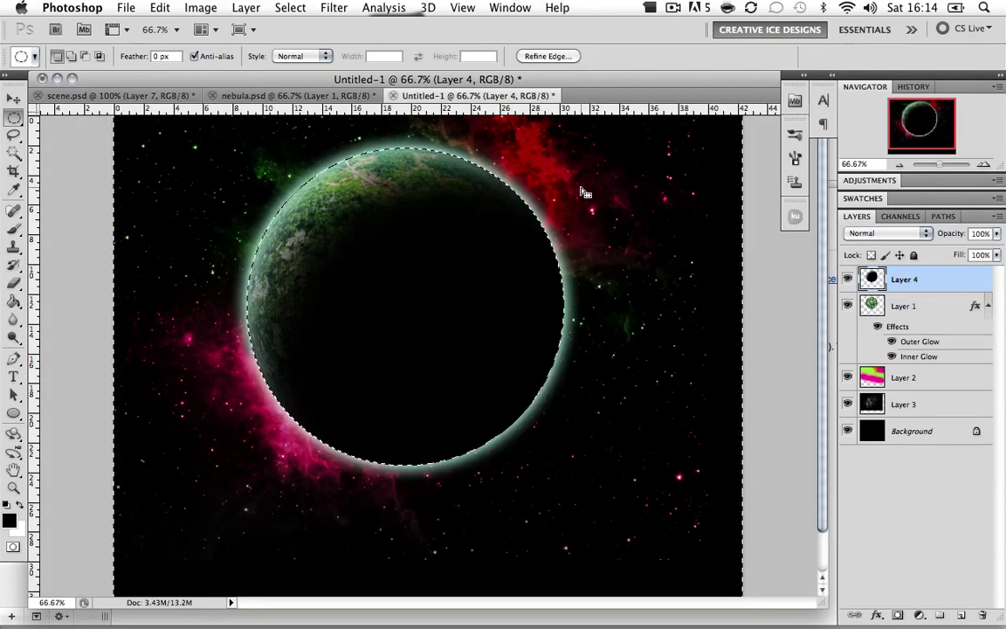
{"action": "key", "text": "ctrl+d"}
{"action": "left_click", "coordinate": [21, 100]}
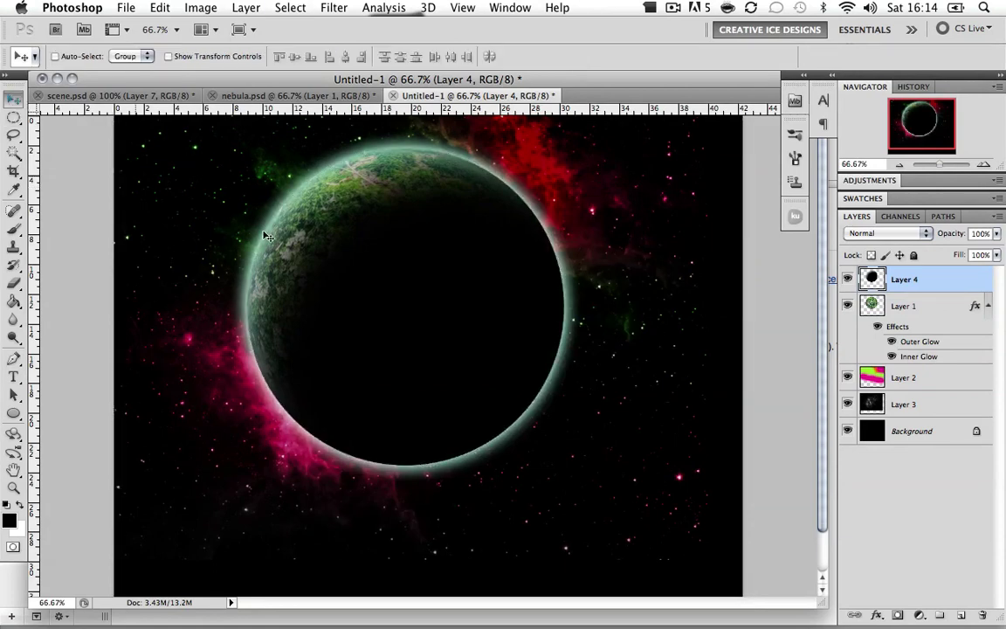
Select Layer 1 with Layer 4 and move the planet and shadow down-right
{"action": "left_click", "coordinate": [914, 307], "text": "shift"}
{"action": "left_click_drag", "start_coordinate": [494, 275], "coordinate": [618, 374]}
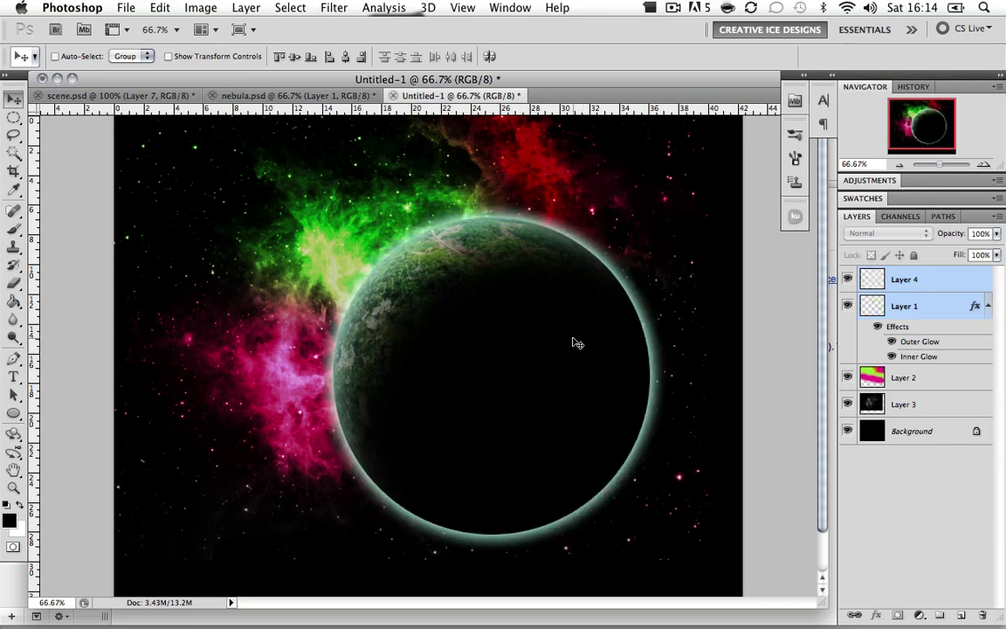
{"action": "key", "text": "Escape"}
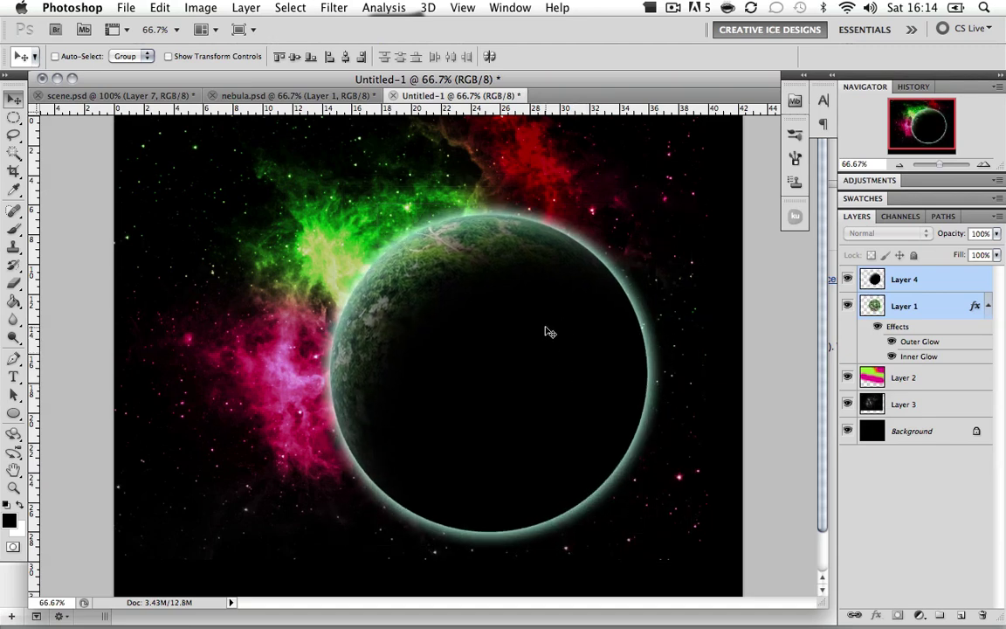
Compare against scene.psd and nudge the planet further down-right to match
{"action": "key", "text": "ctrl+Tab"}
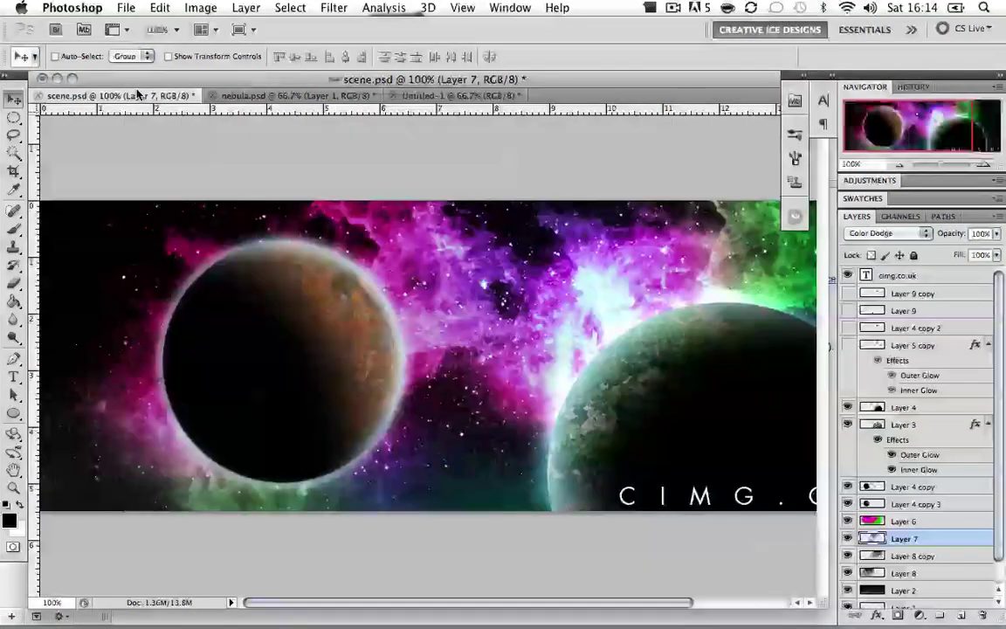
{"action": "left_click", "coordinate": [476, 95]}
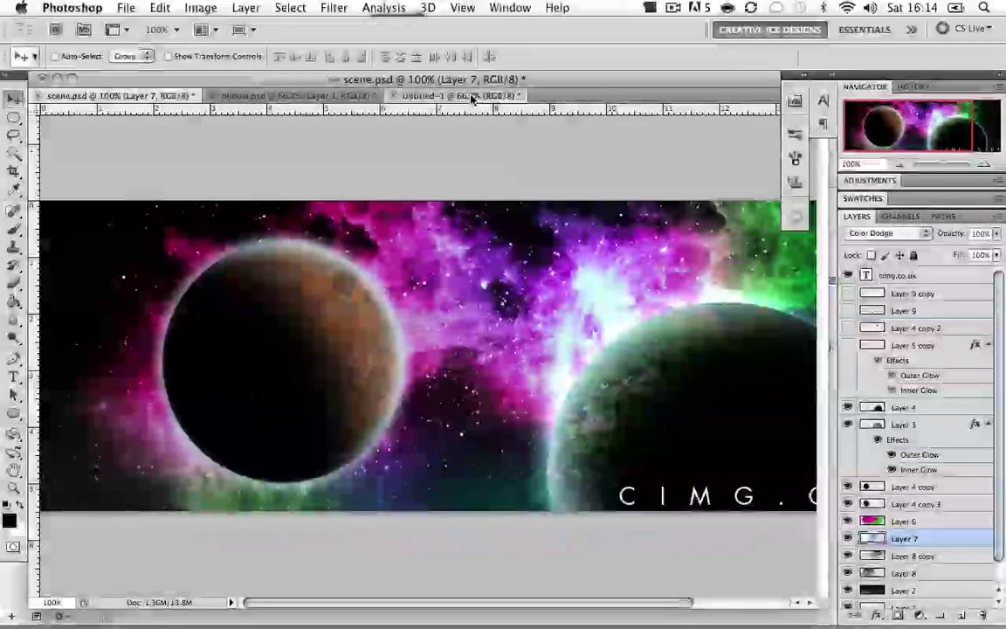
{"action": "left_click", "coordinate": [157, 95]}
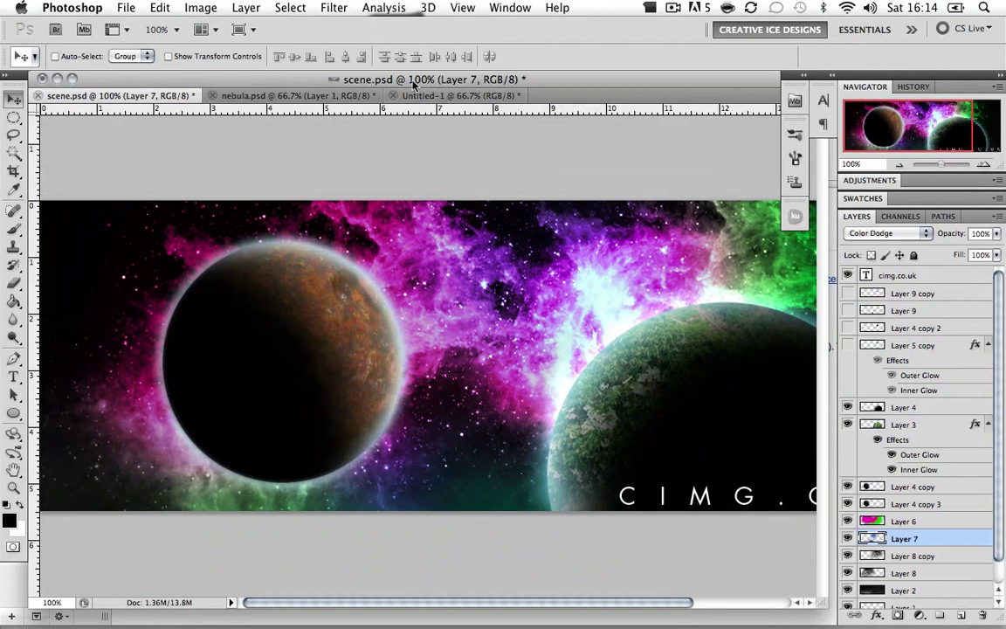
{"action": "left_click", "coordinate": [464, 99]}
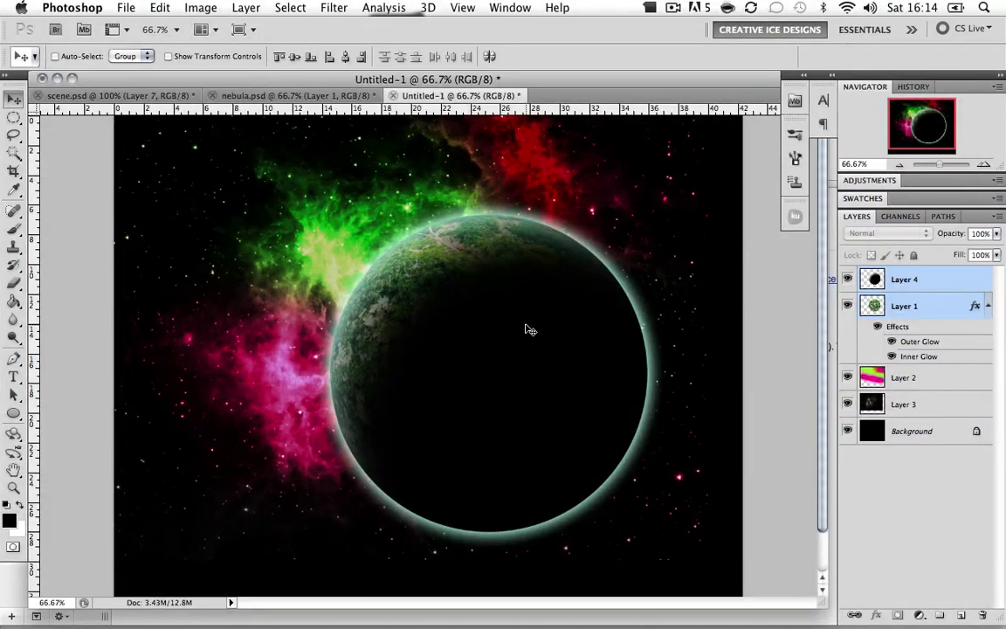
{"action": "left_click_drag", "start_coordinate": [528, 330], "coordinate": [565, 349]}
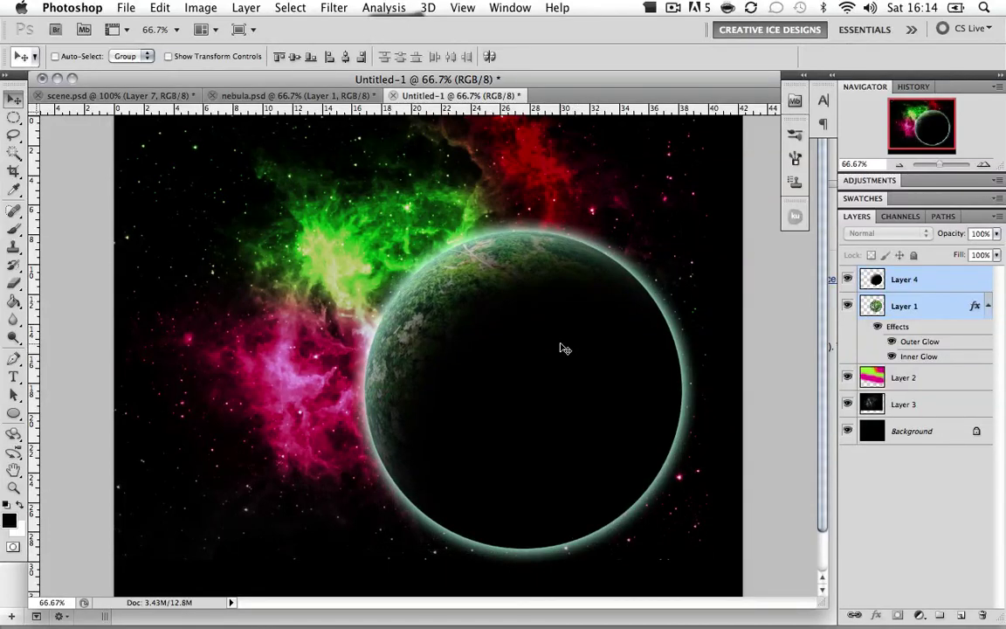
{"action": "left_click", "coordinate": [135, 95]}
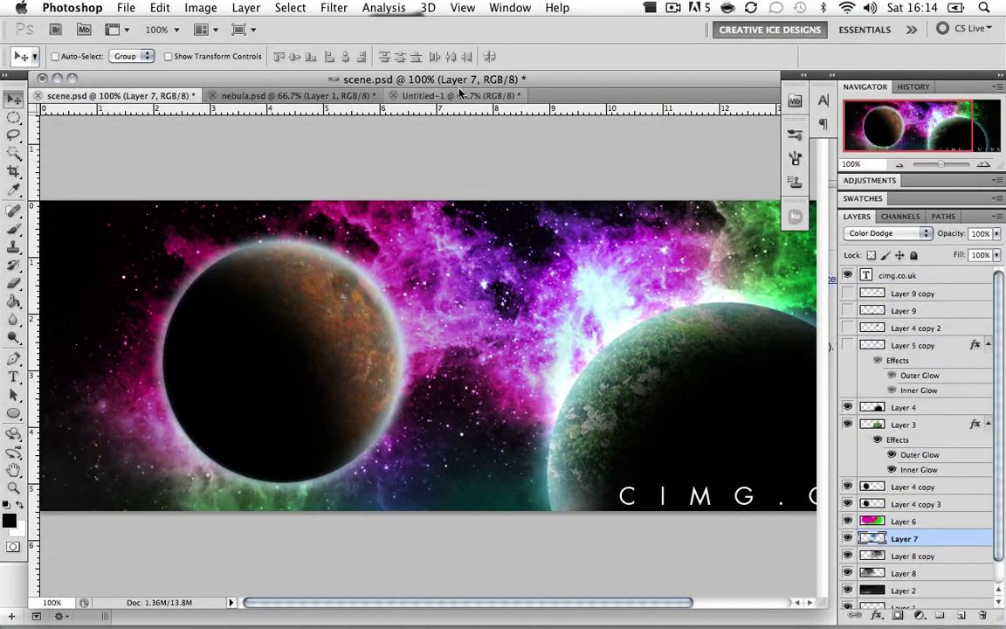
{"action": "left_click", "coordinate": [420, 94]}
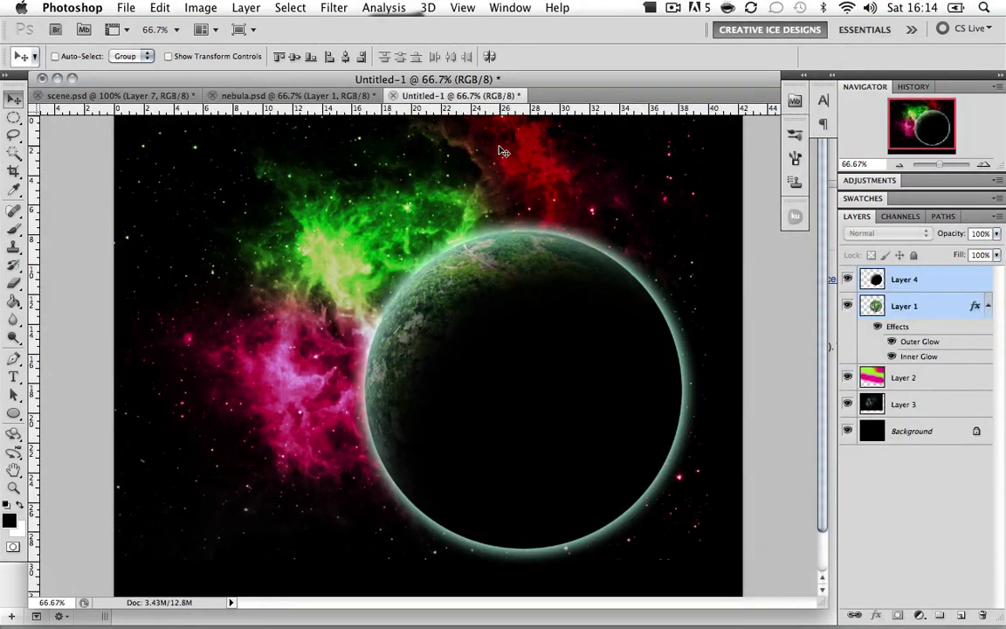